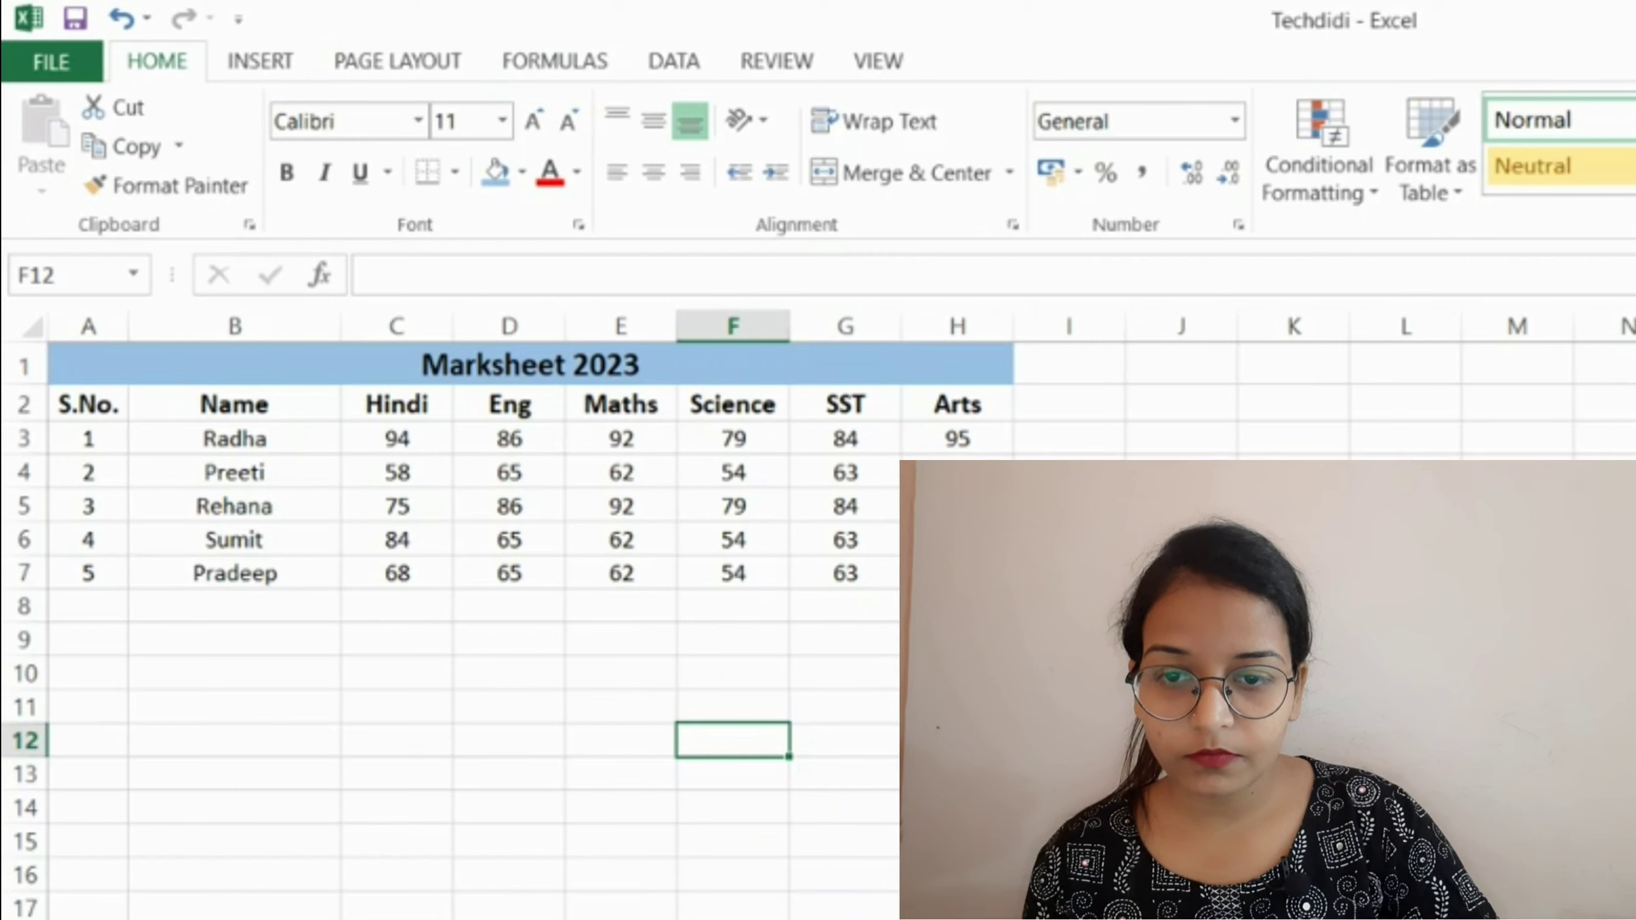
Step: Select the Maths, Eng, Science and Hindi score cells and the names in rows 4–7
left_click(957, 773)
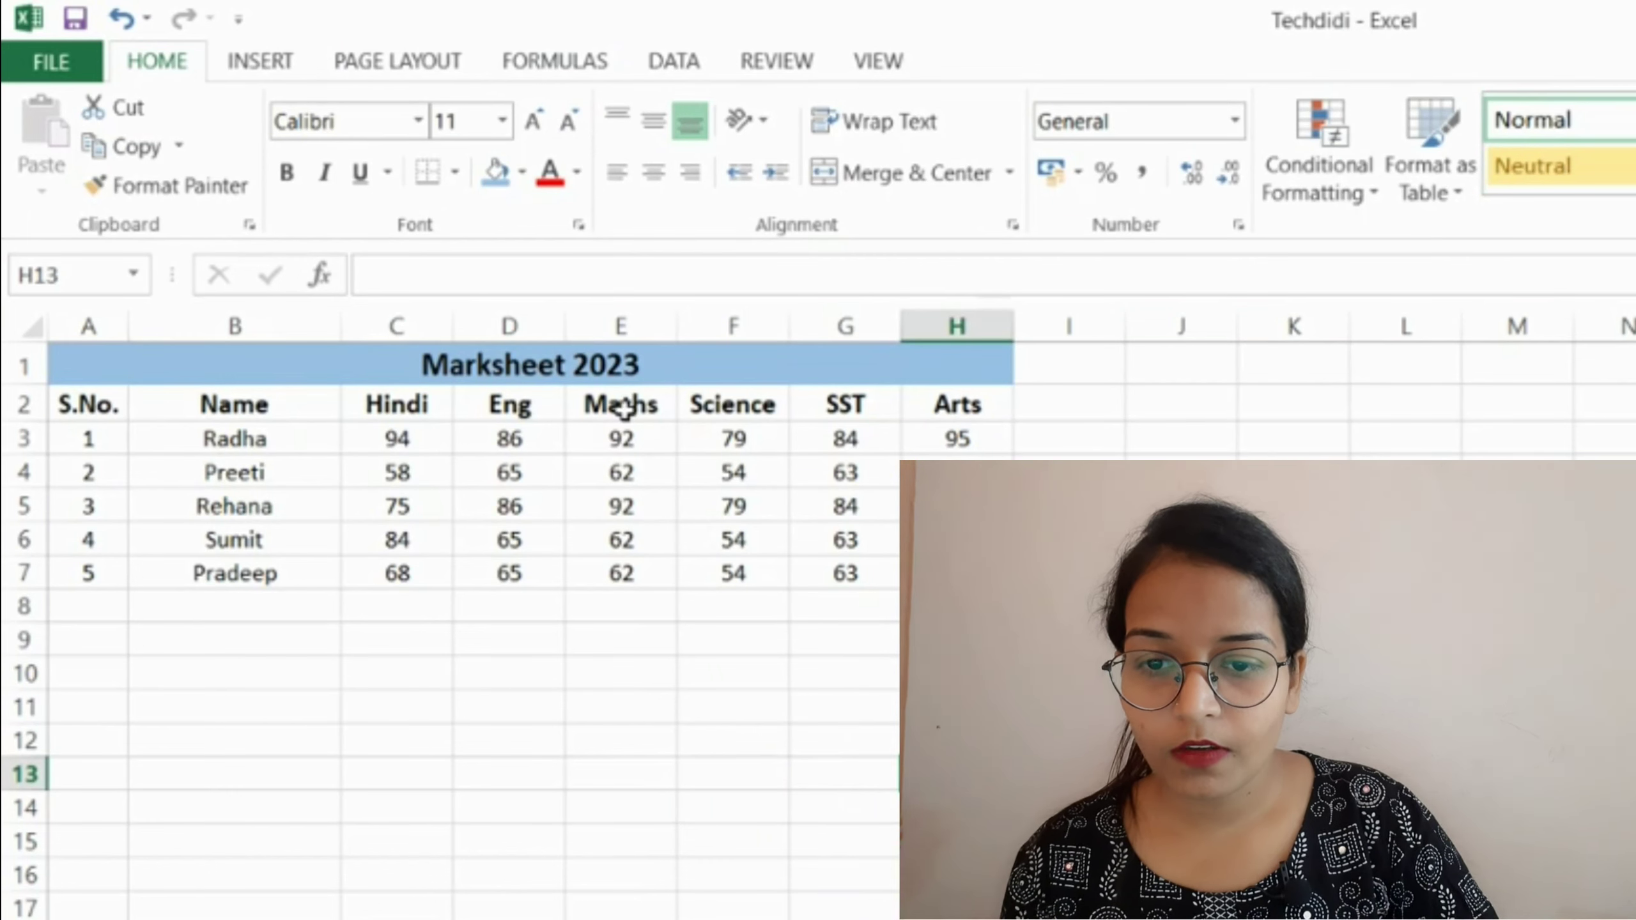
left_click(616, 477)
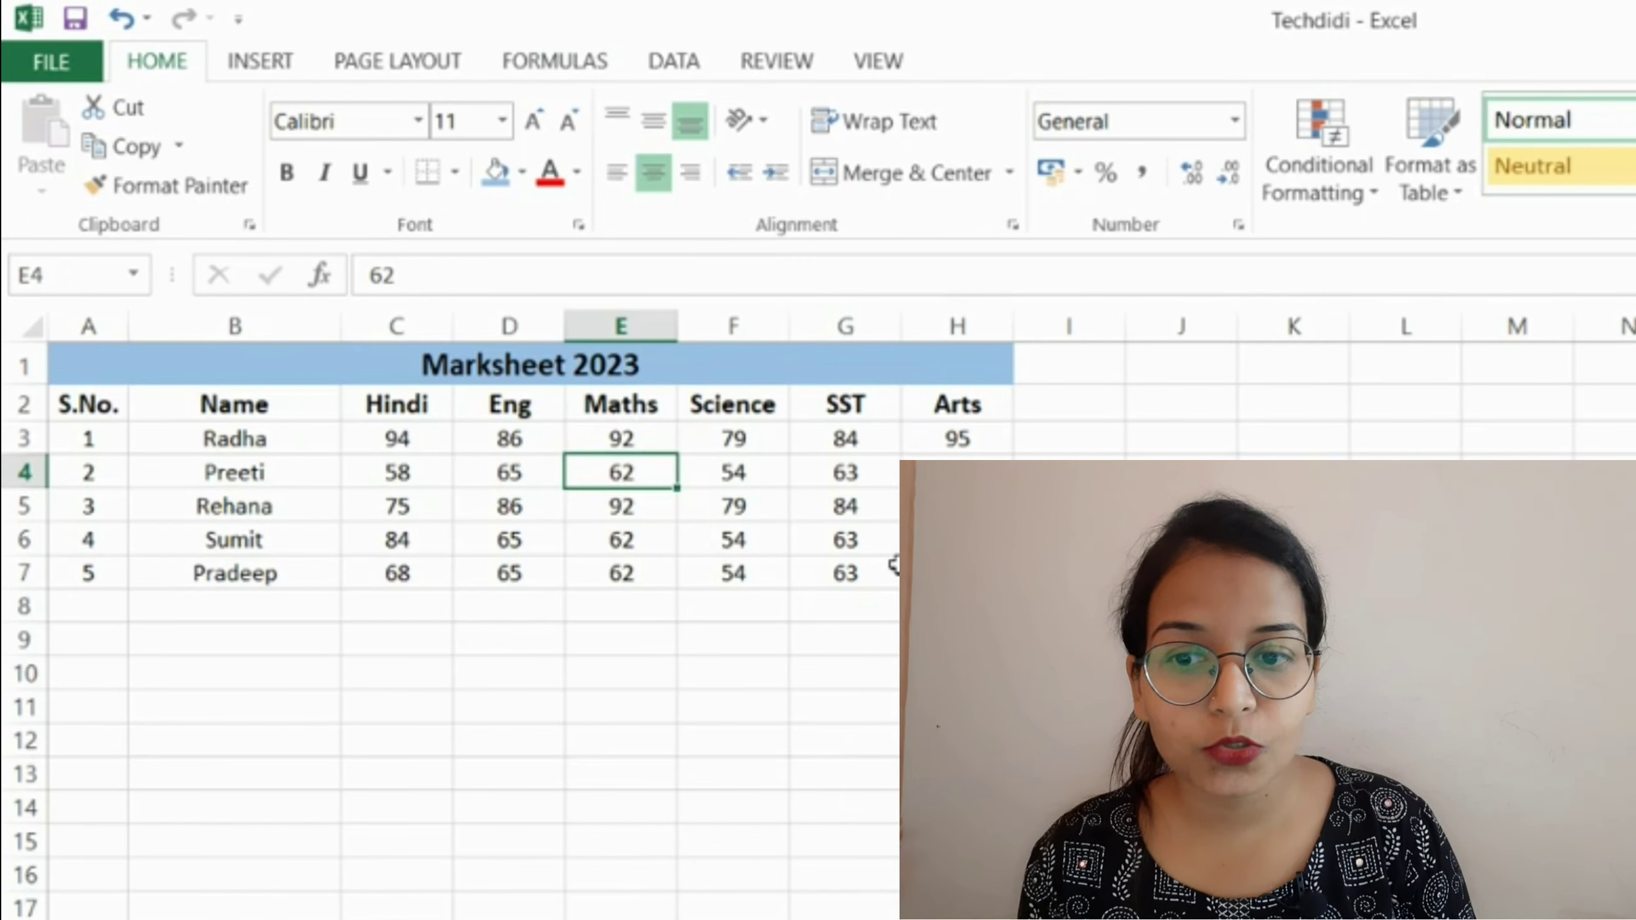
key("Left")
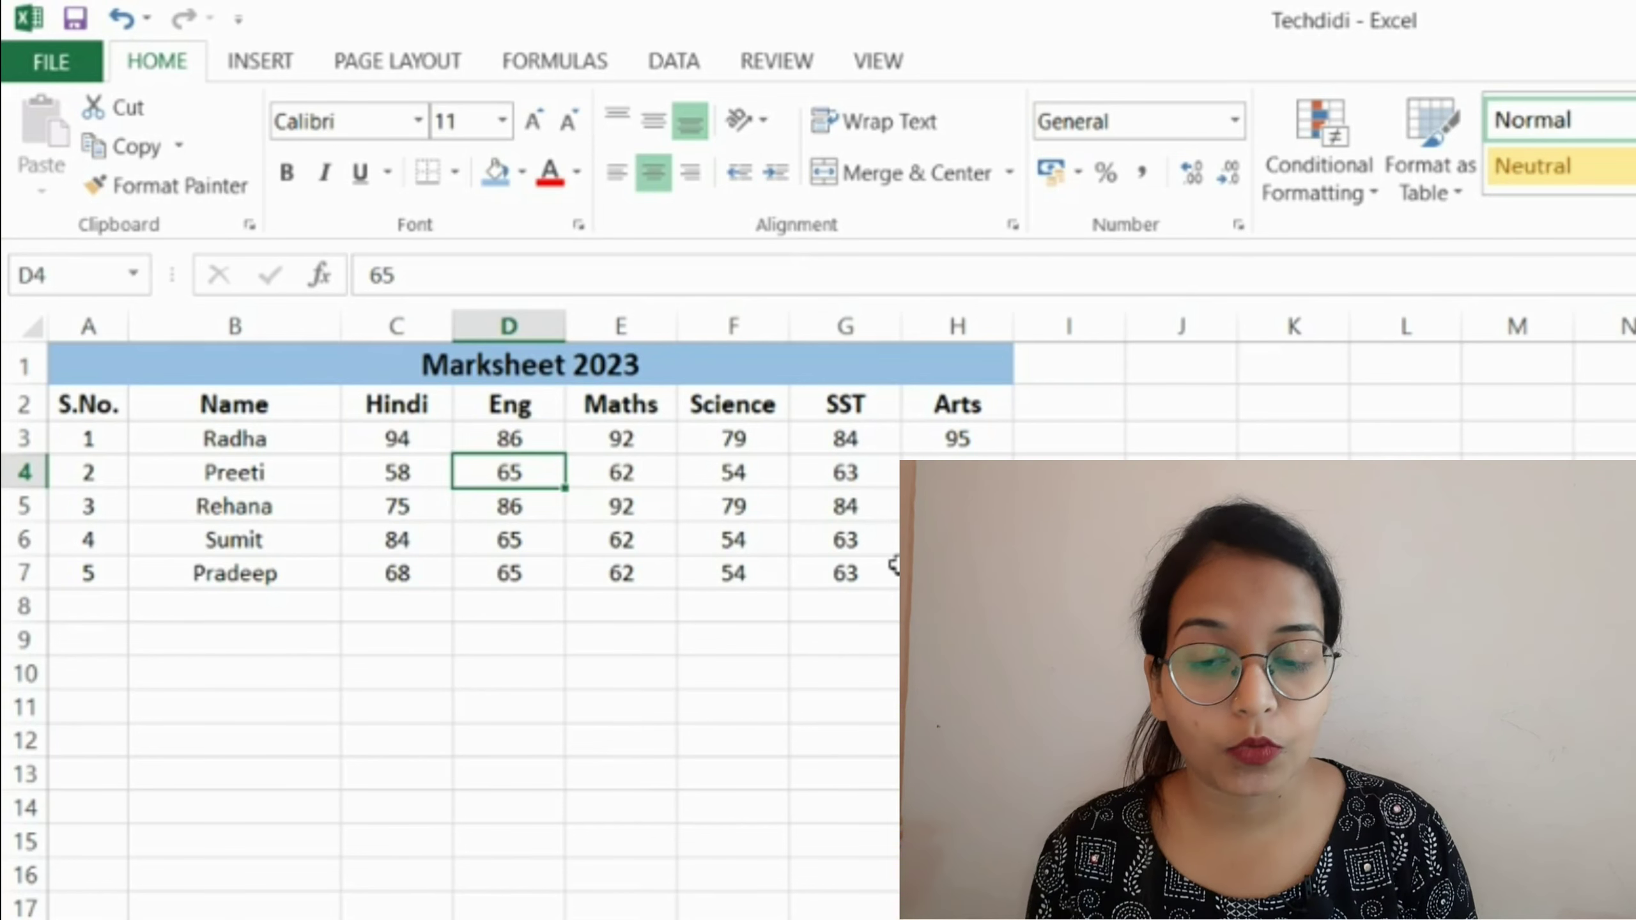
left_click(502, 505)
left_click(703, 465)
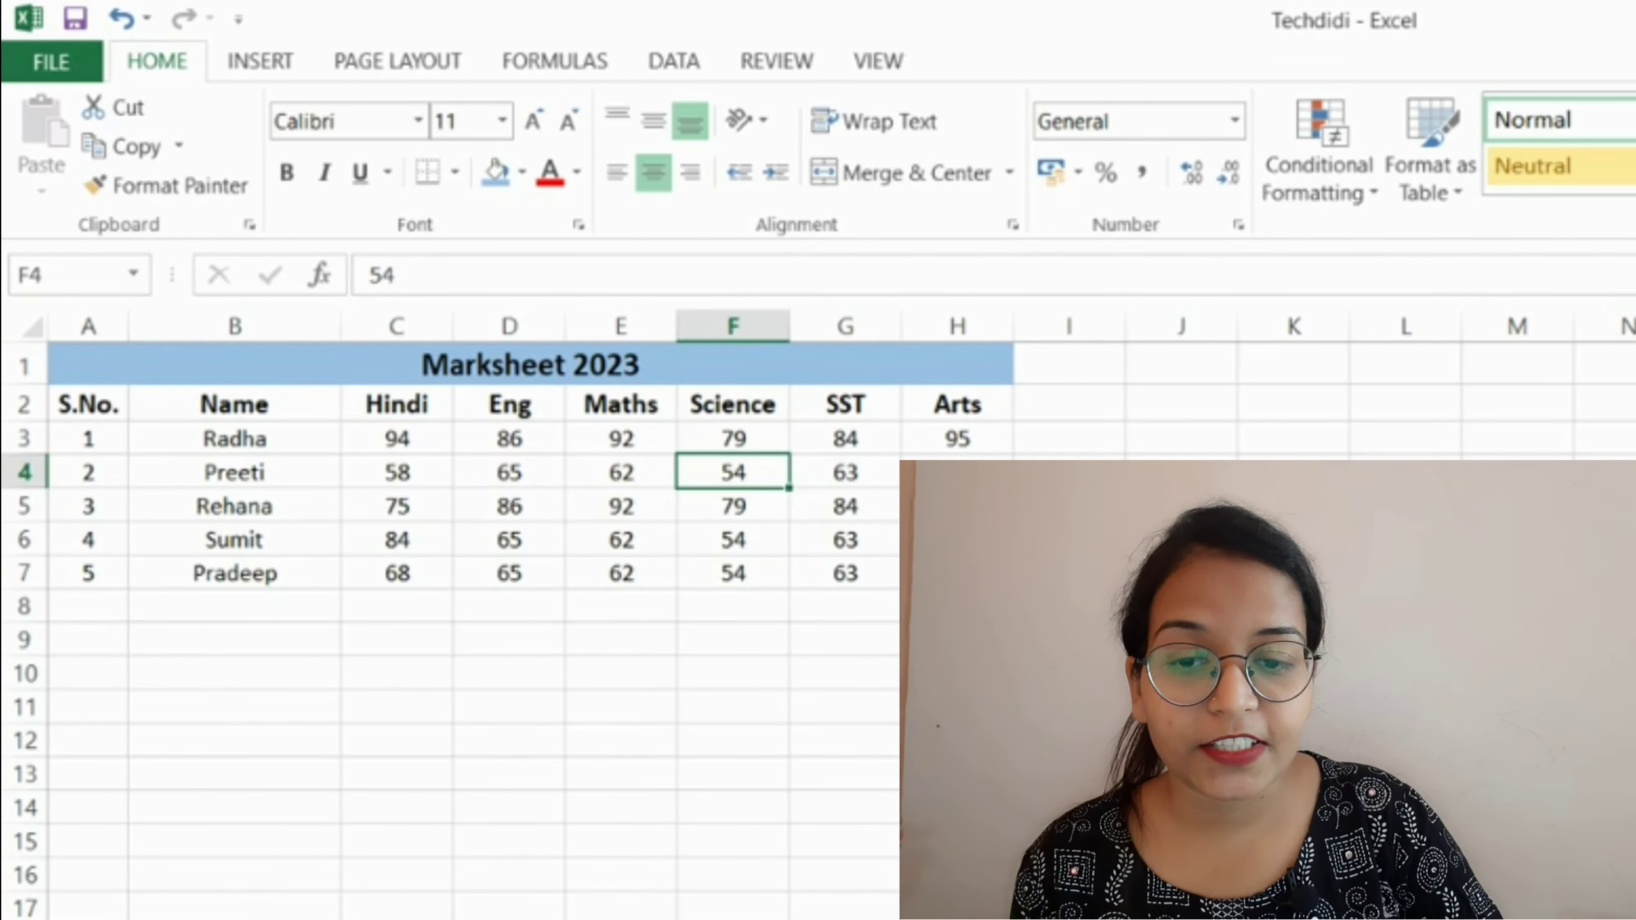
left_click(397, 506)
left_click(427, 471)
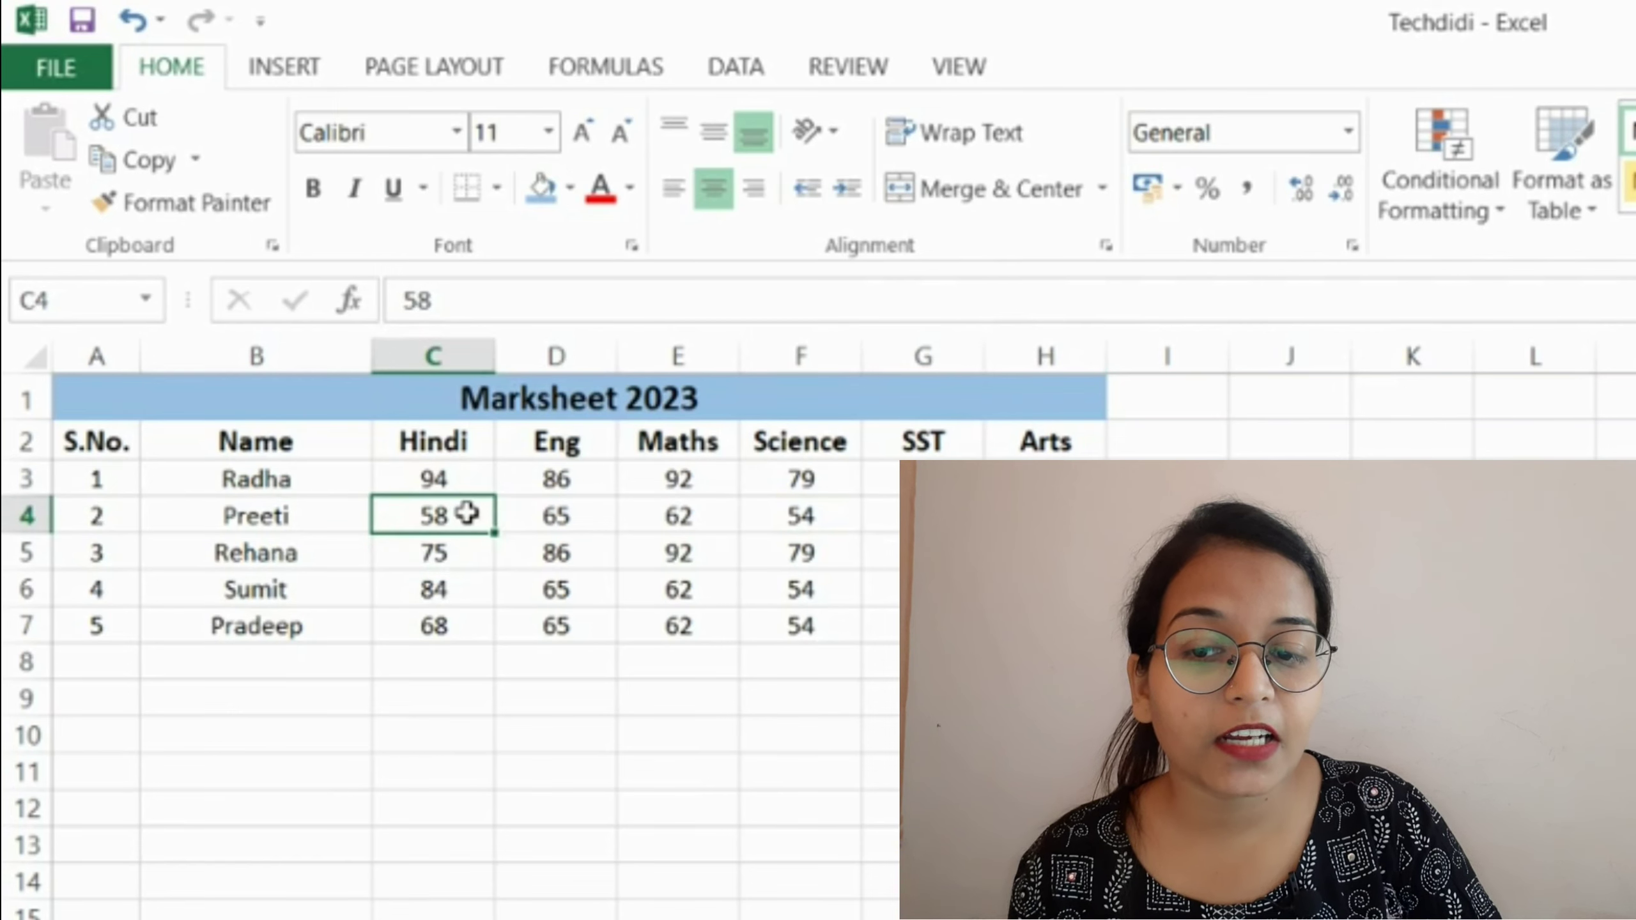
left_click(601, 545)
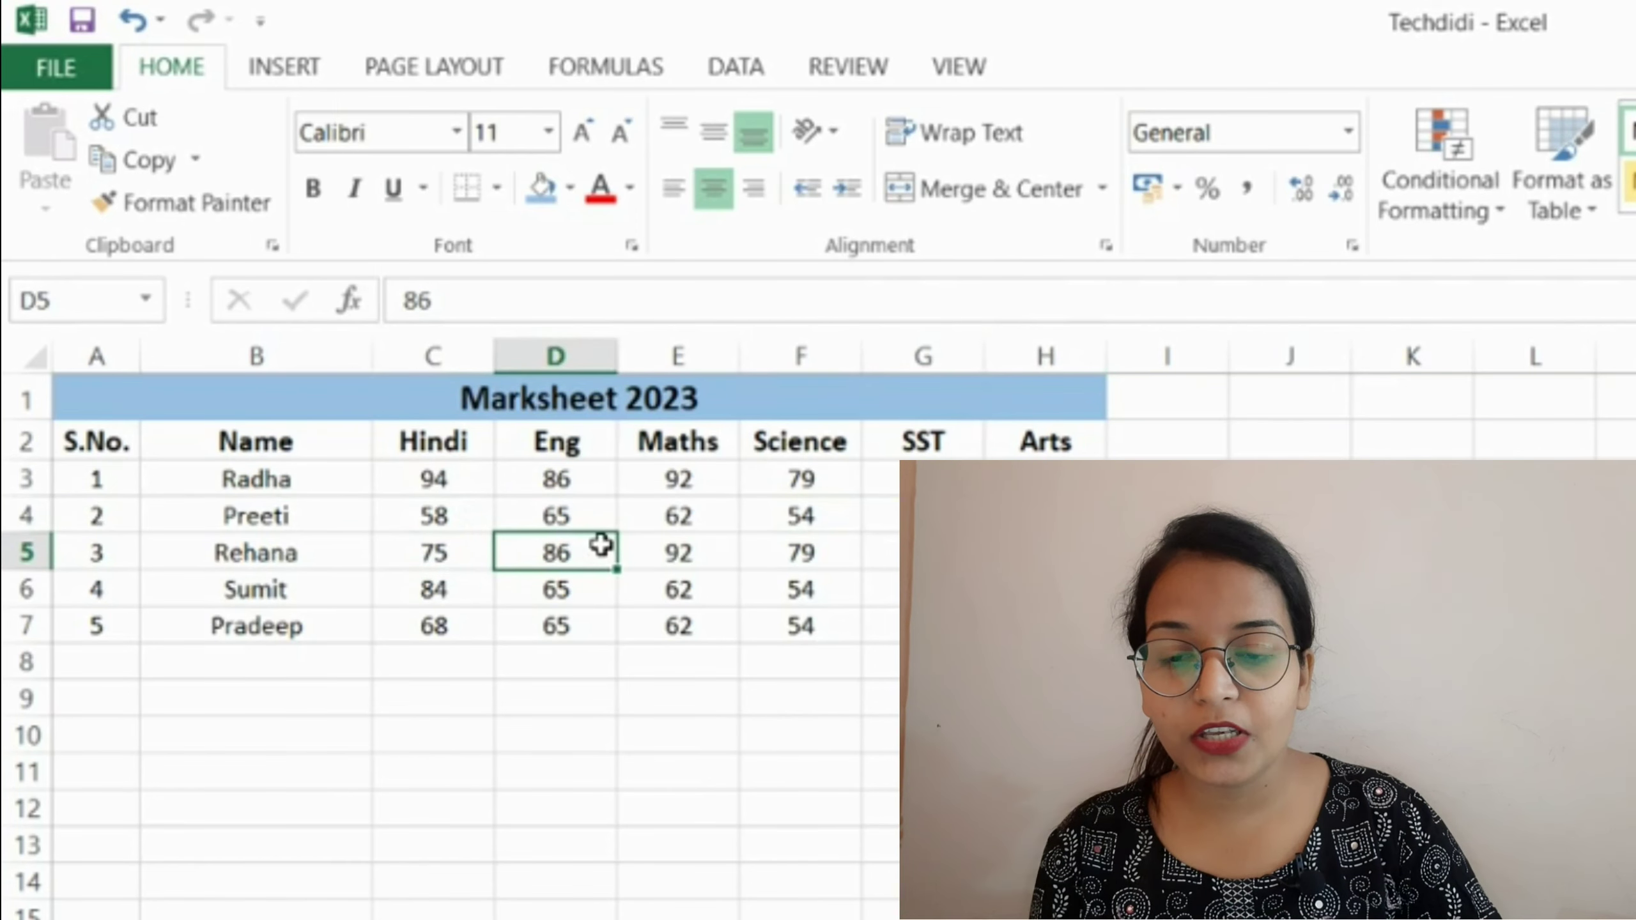
left_click(348, 624)
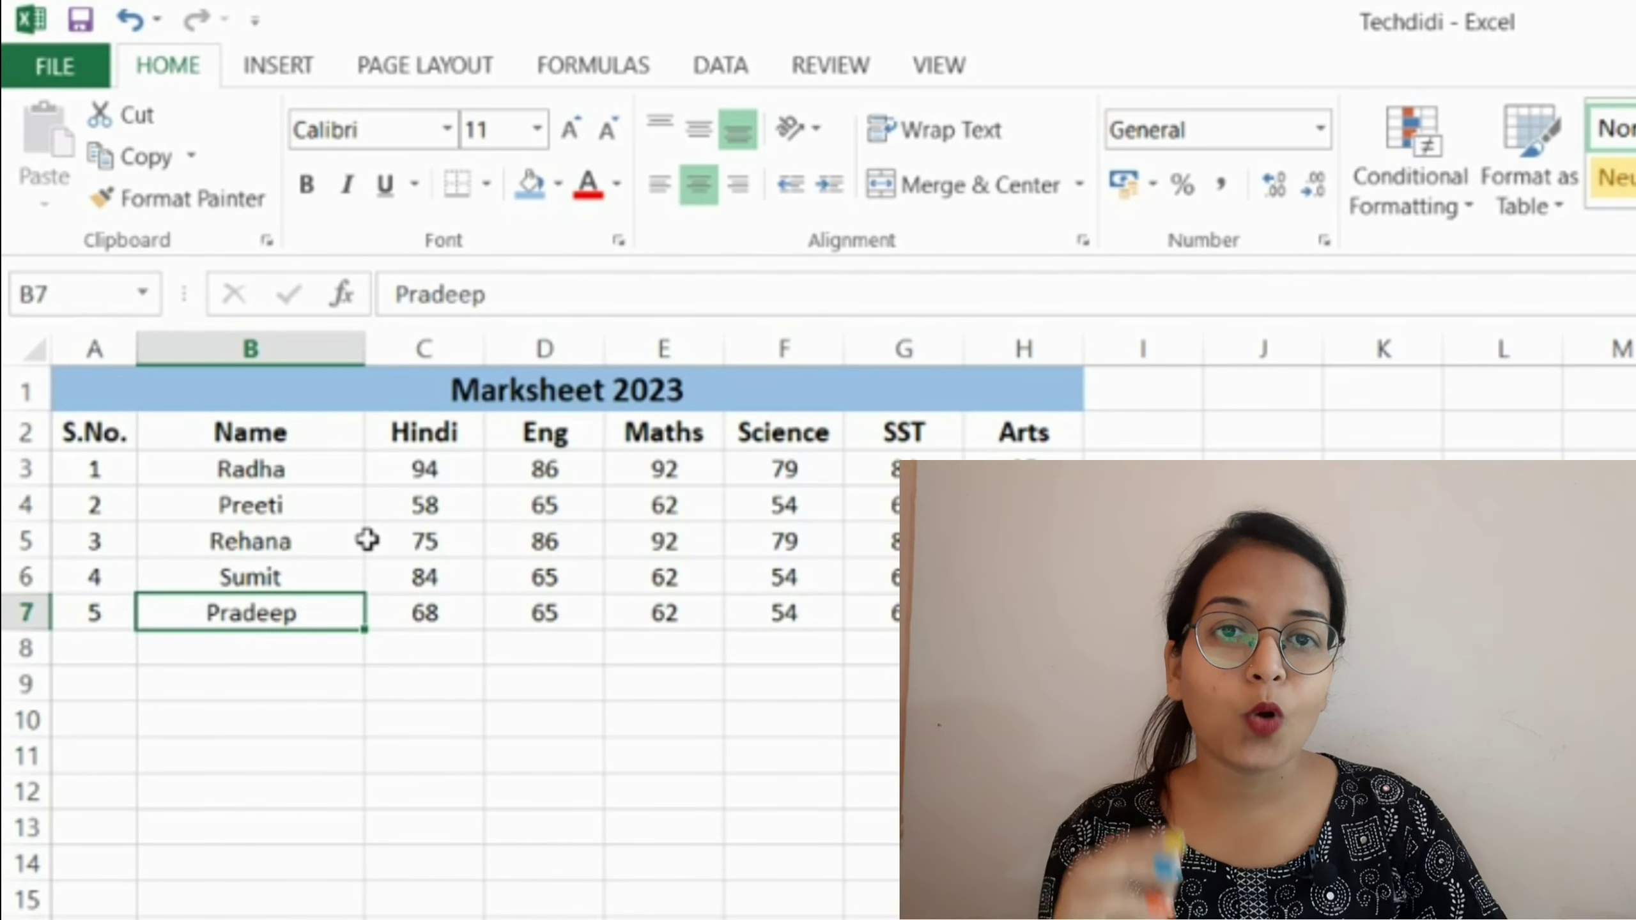
left_click(425, 612)
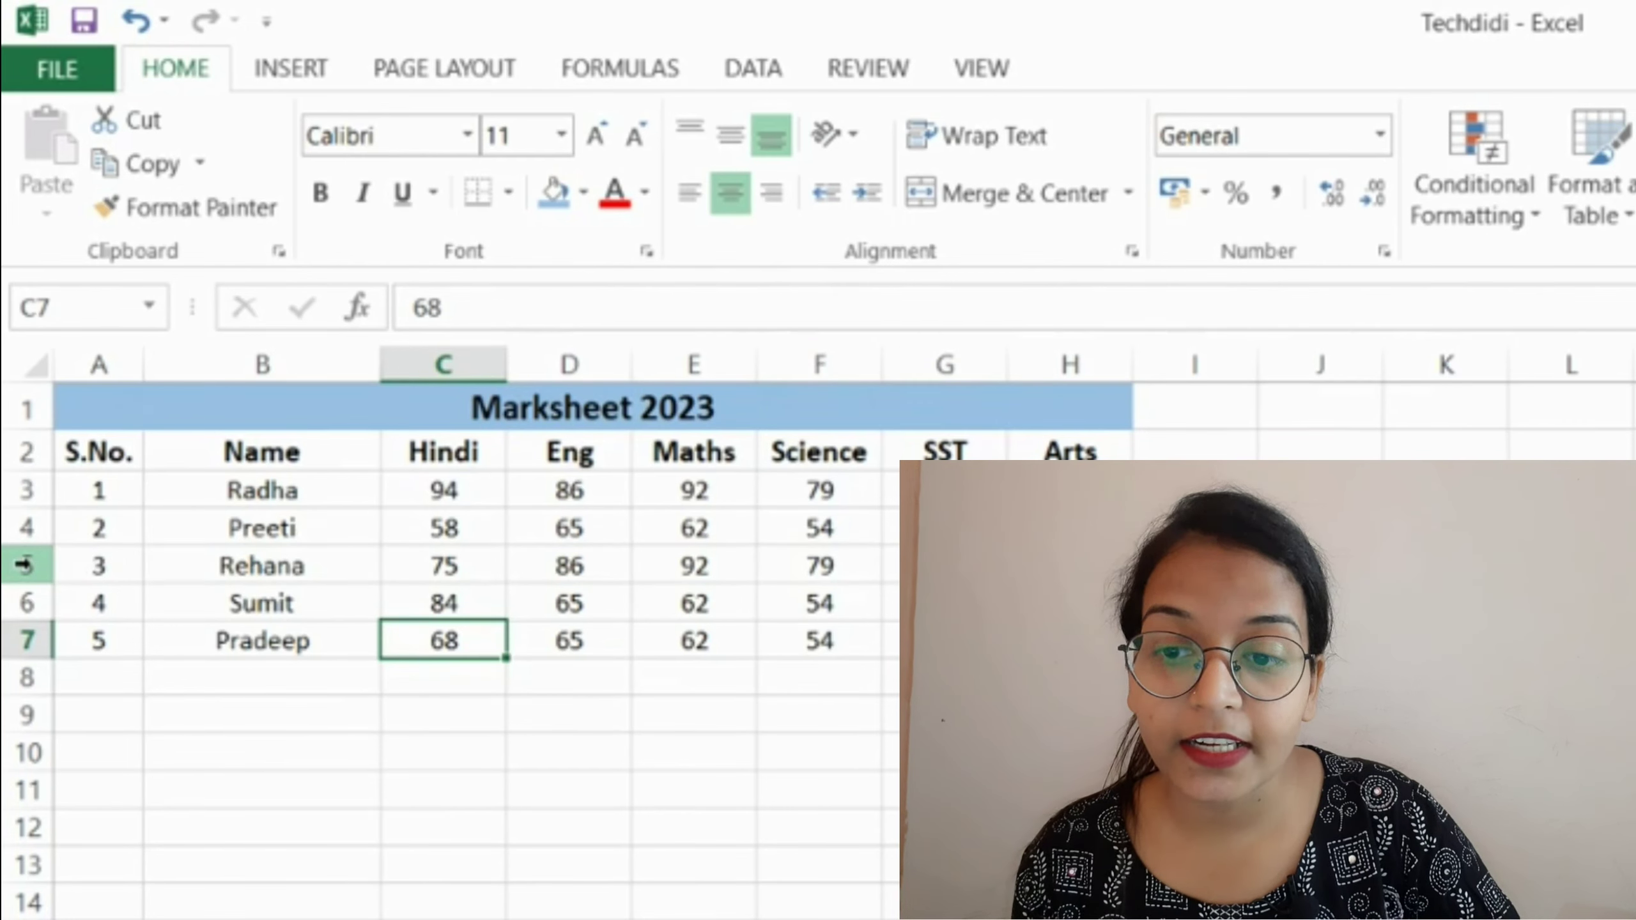
Step: Try resizing row 4, then drag Hindi column C narrower to about 6.00 wide
left_click(24, 565)
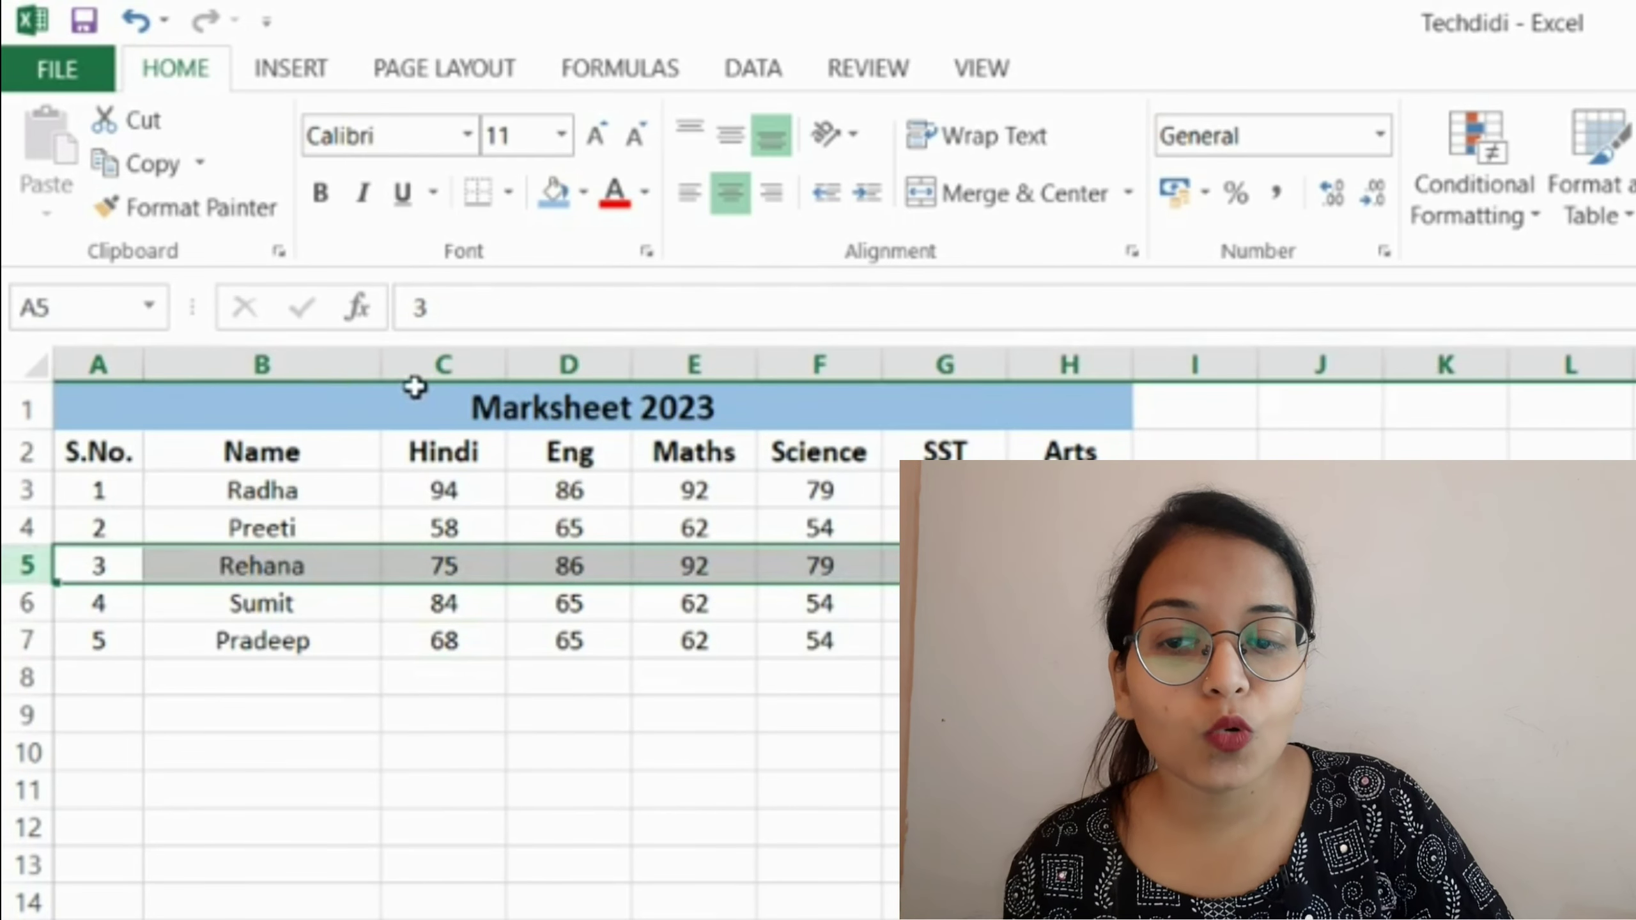
left_click(448, 353)
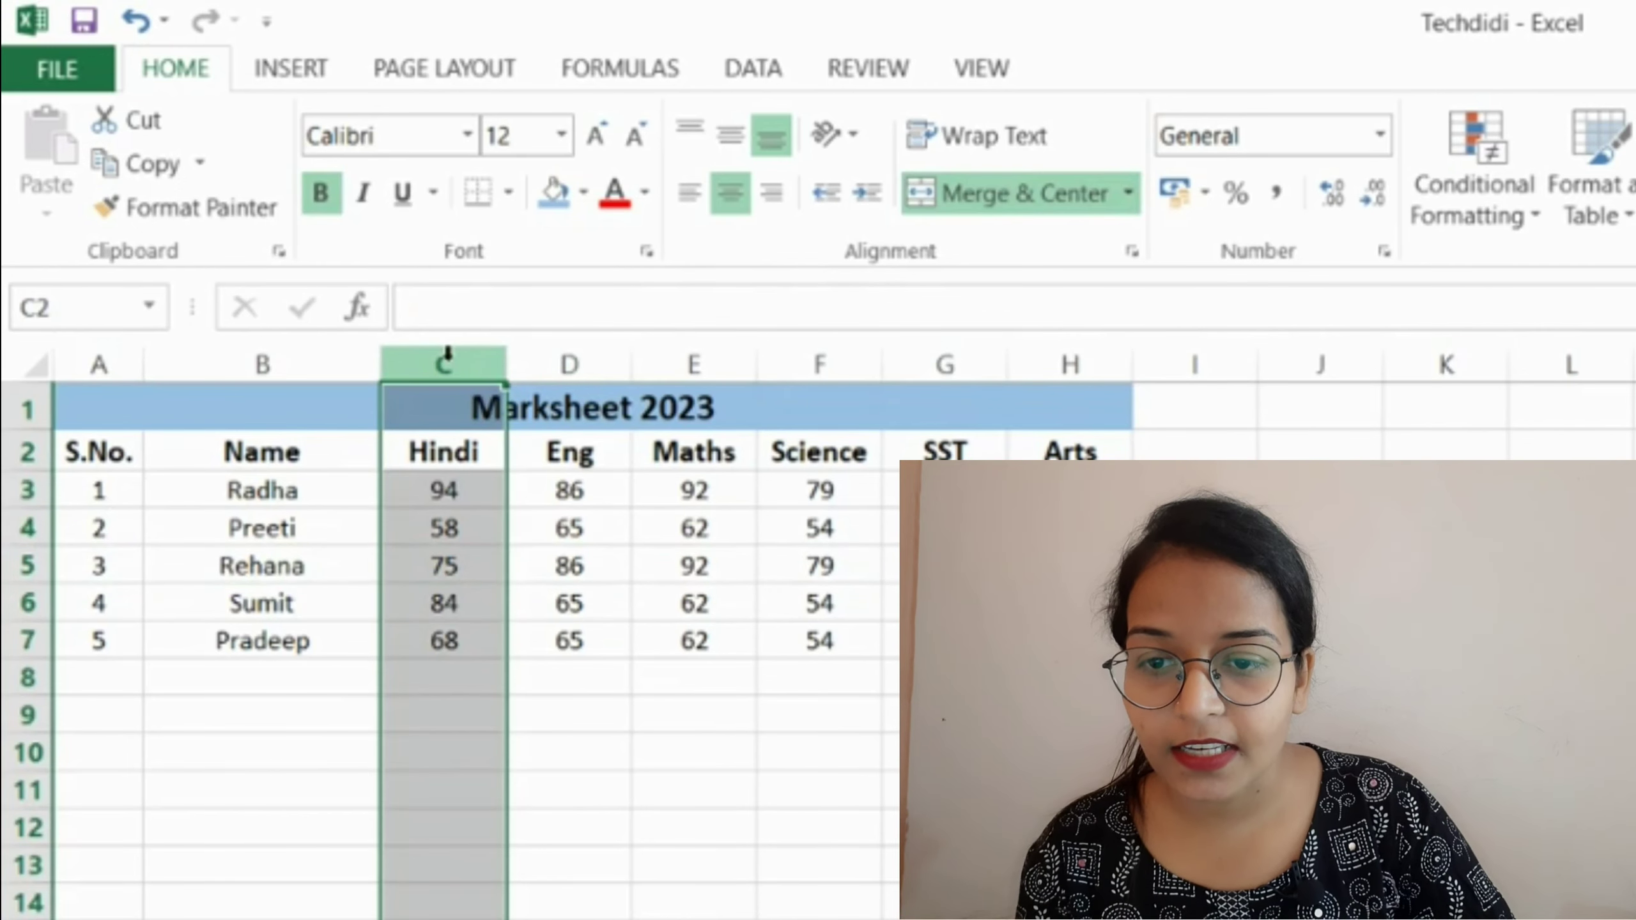
left_click(438, 463)
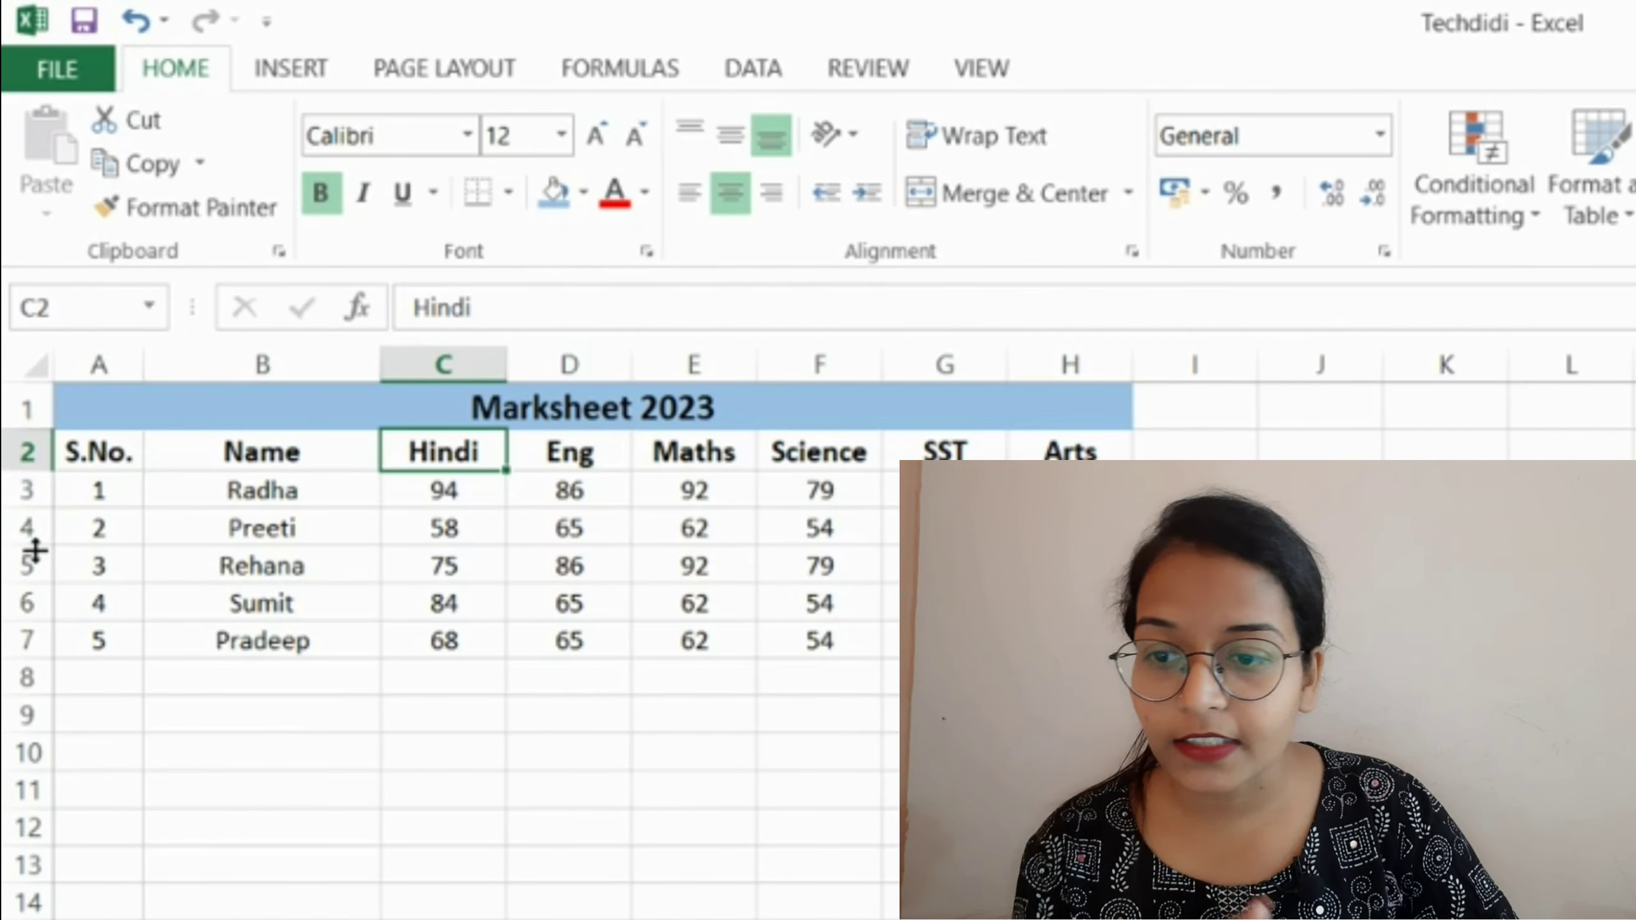
left_click(35, 549)
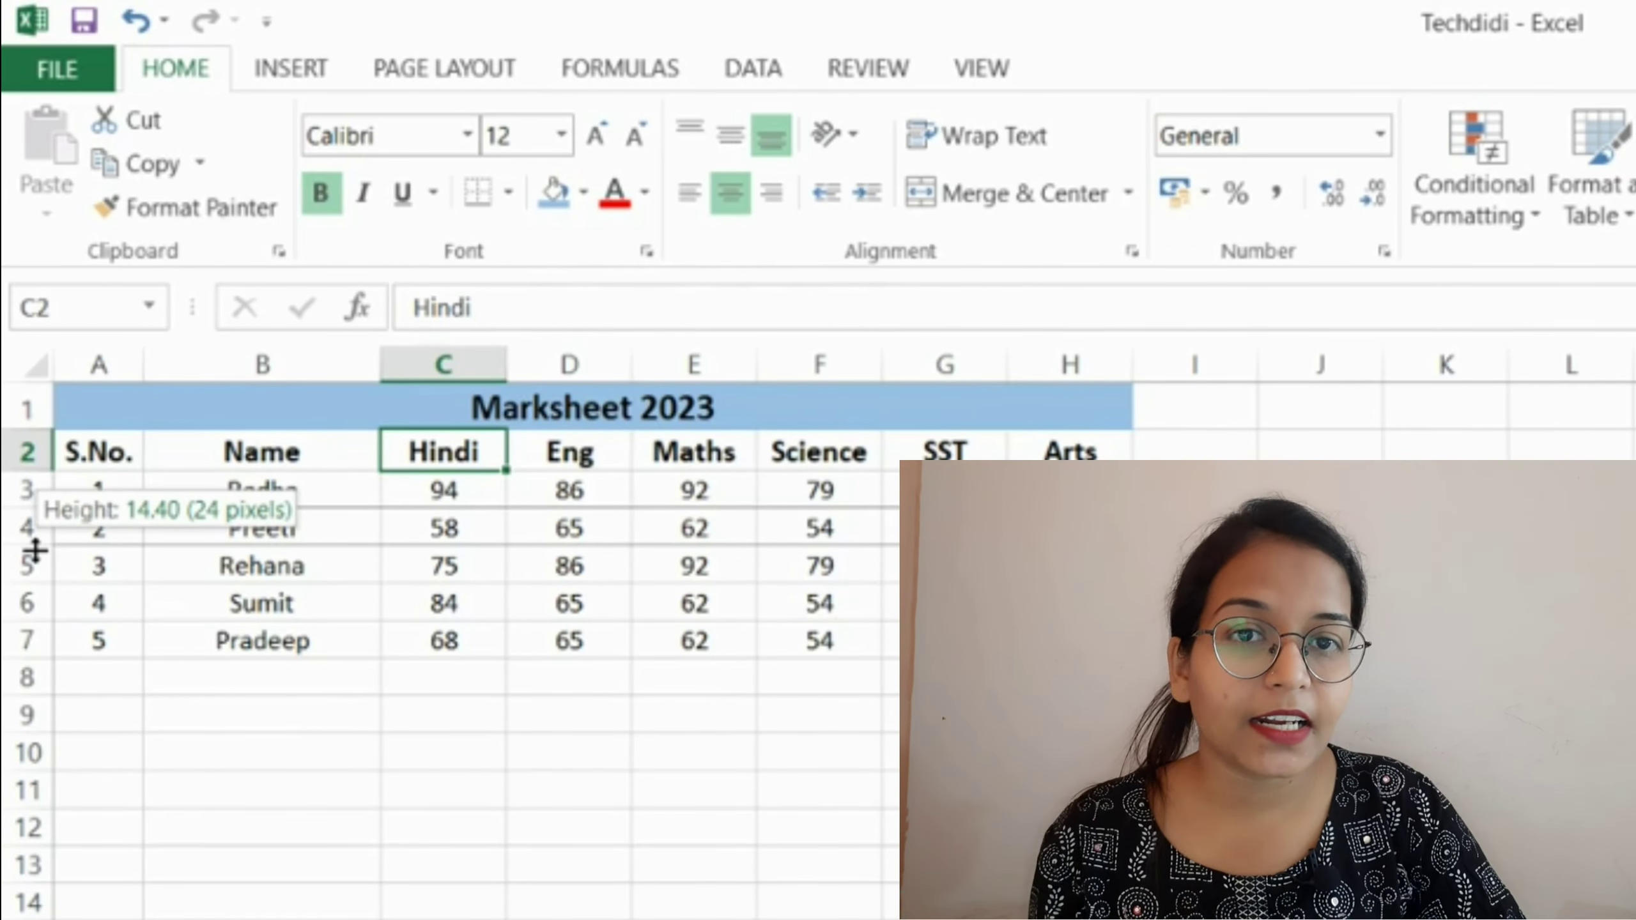
left_click_drag(35, 550, 35, 549)
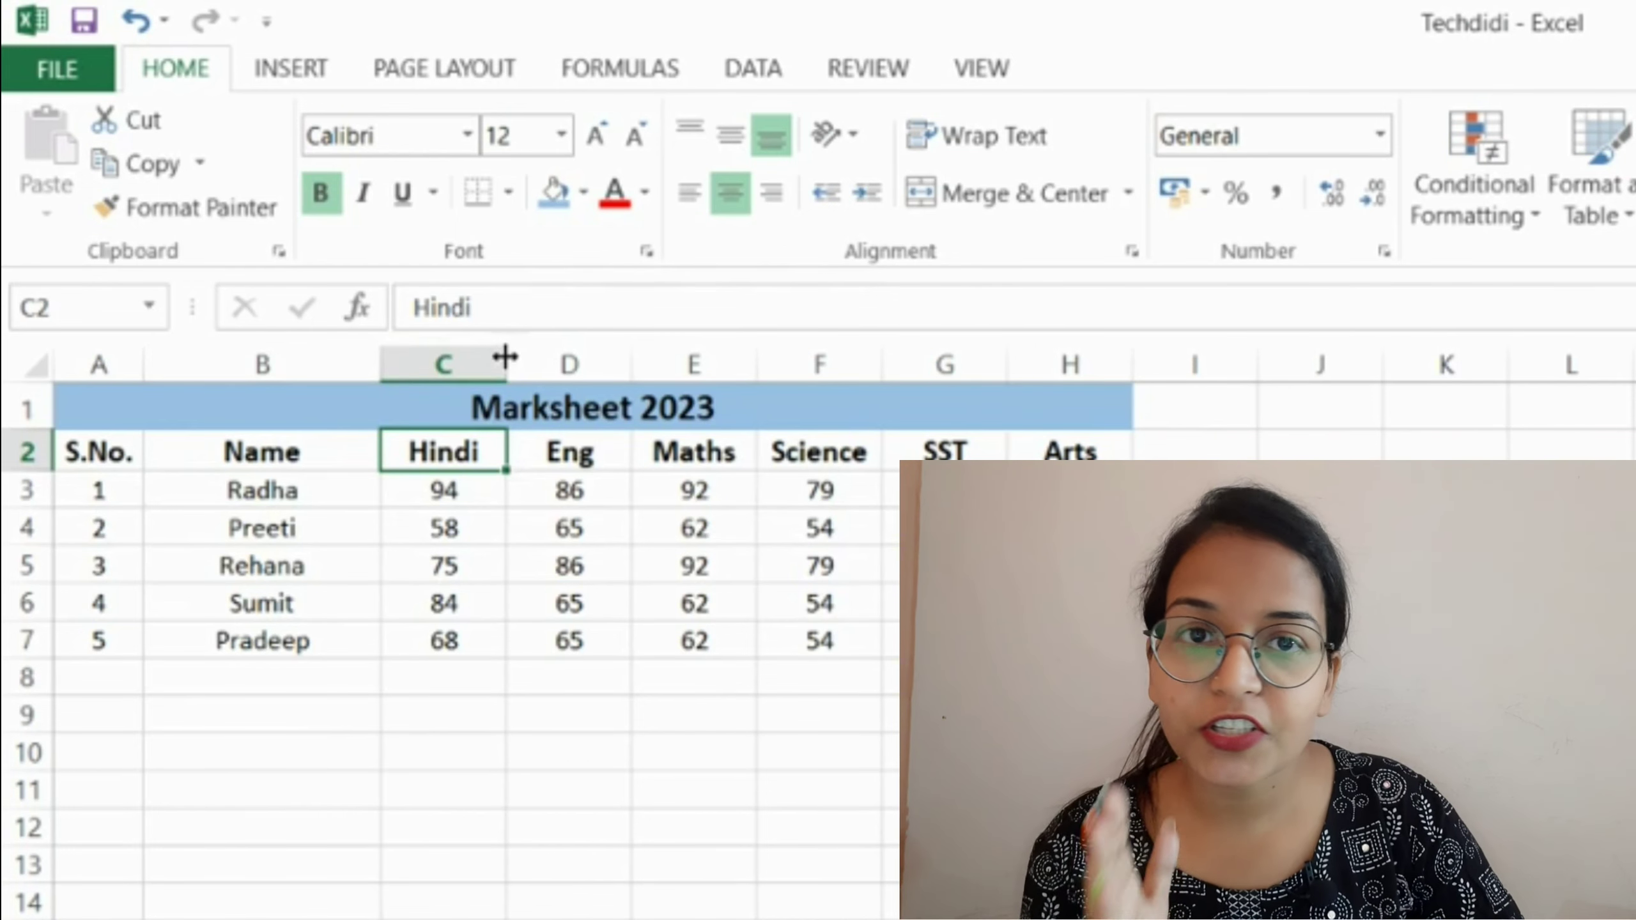
left_click_drag(505, 356, 475, 372)
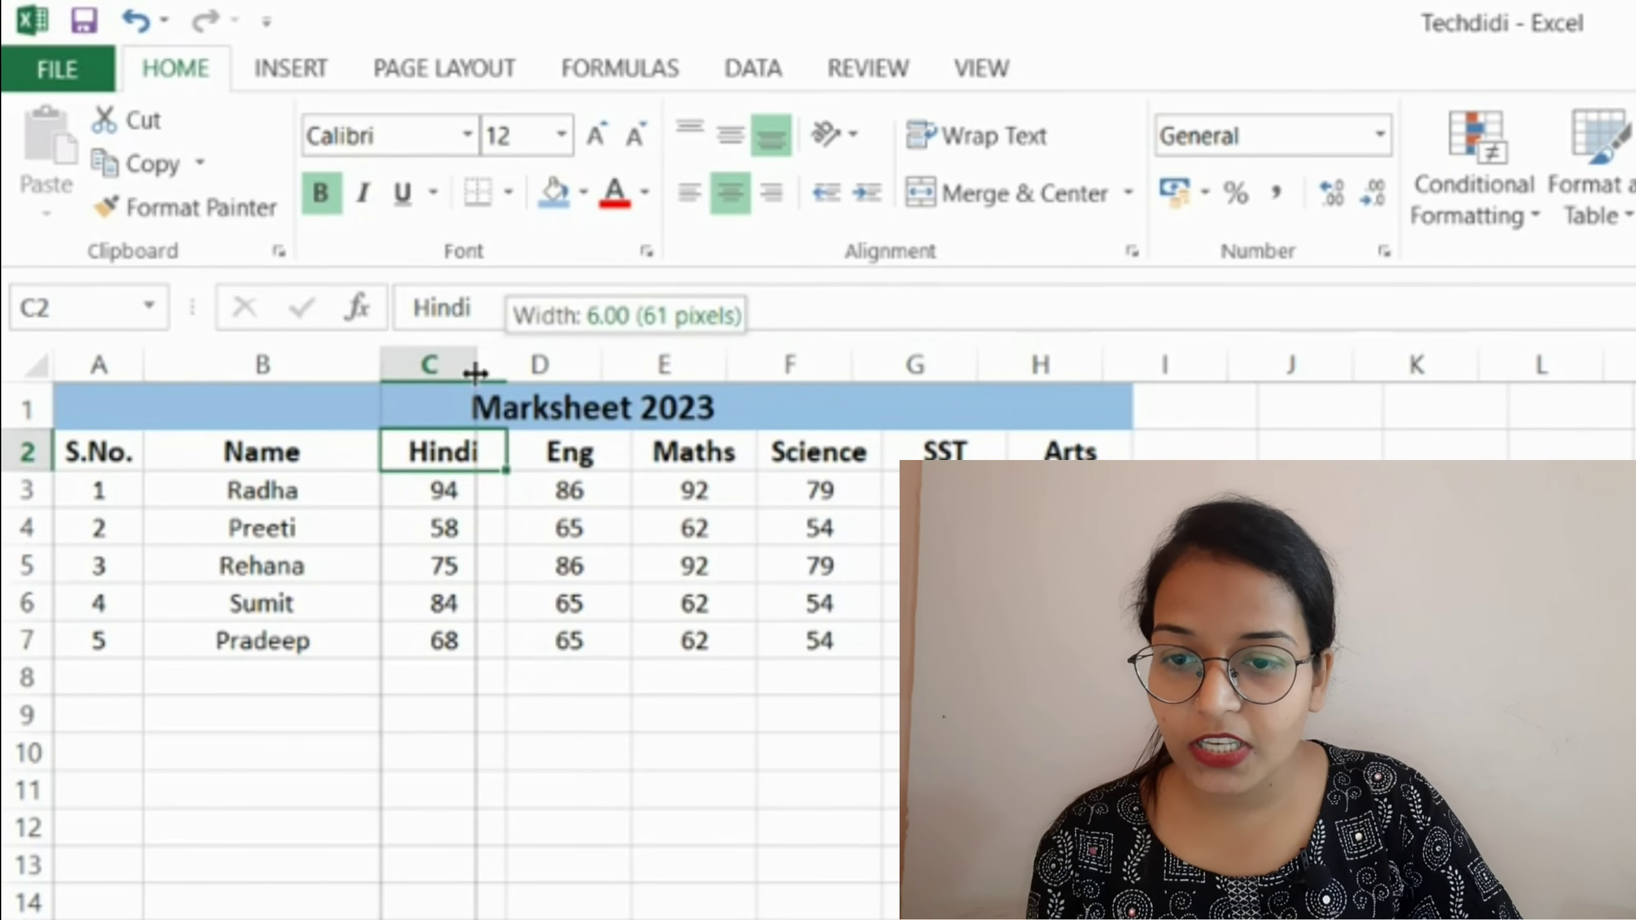
left_click(507, 525)
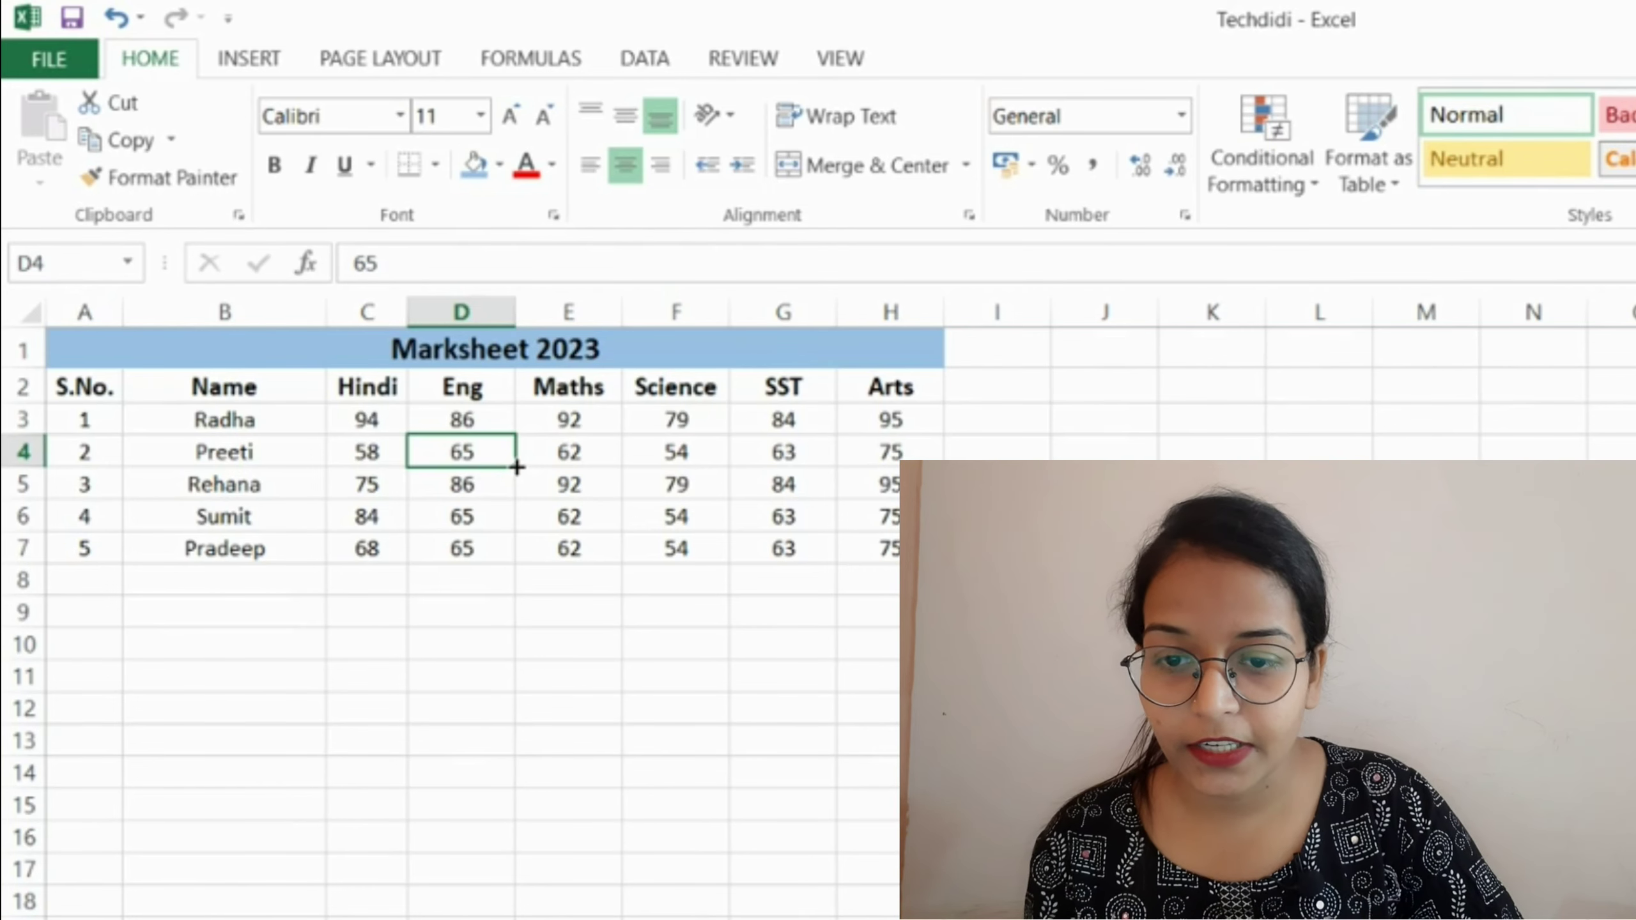
Step: Drag Rehana's Science score 79 from F5 into F6, replacing its contents and leaving F5 empty
left_click(496, 480)
left_click(673, 476)
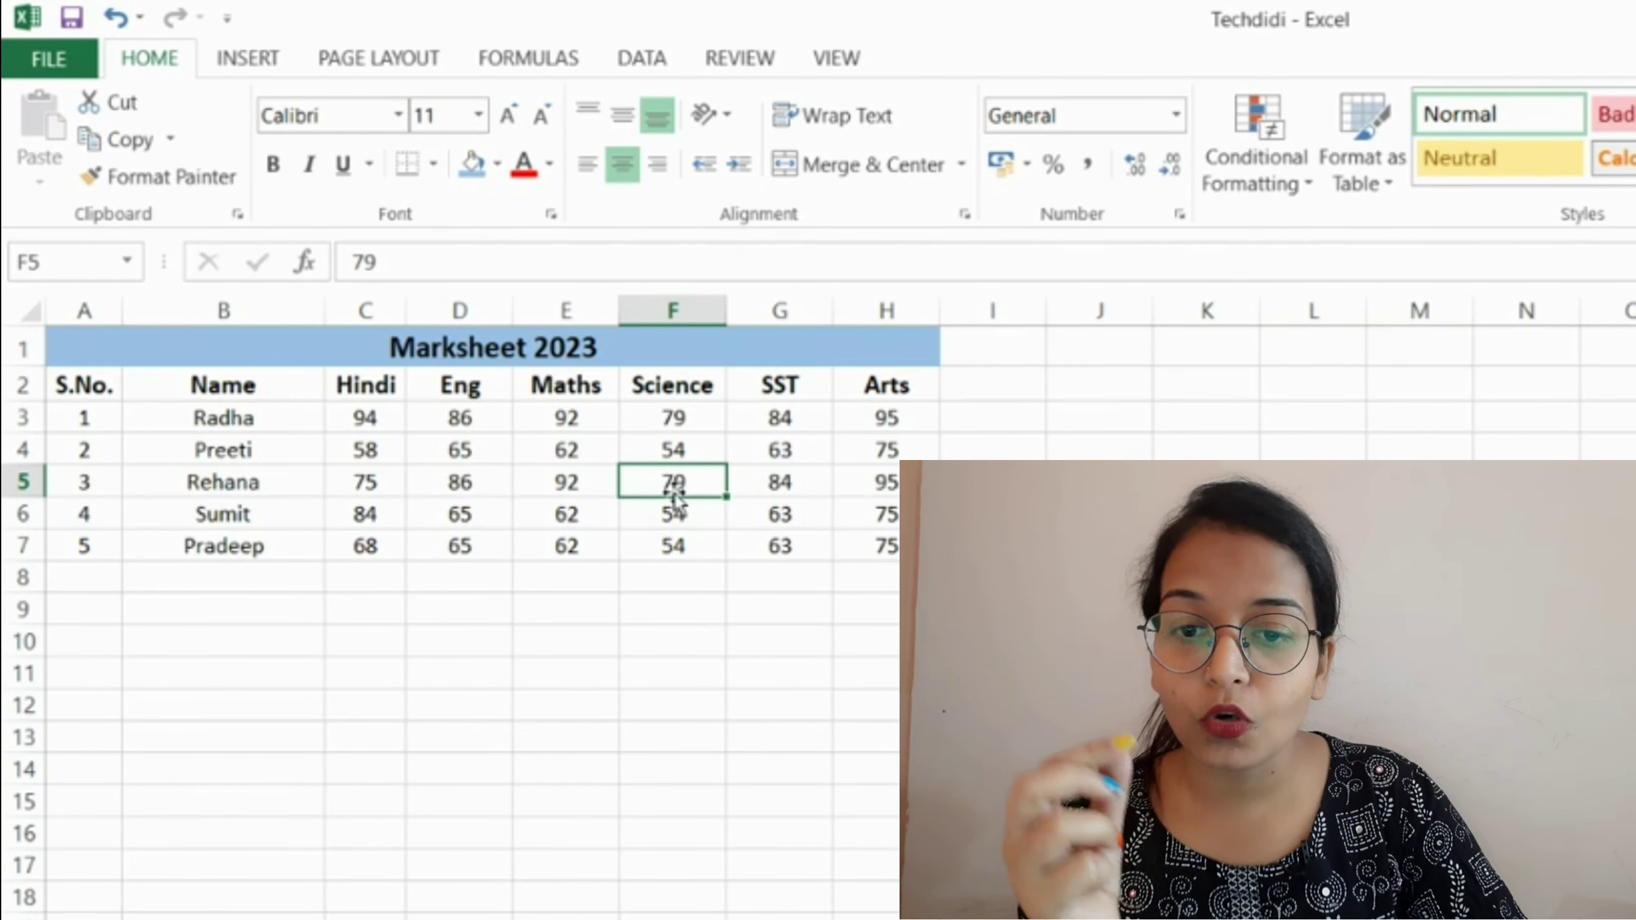
left_click(676, 514)
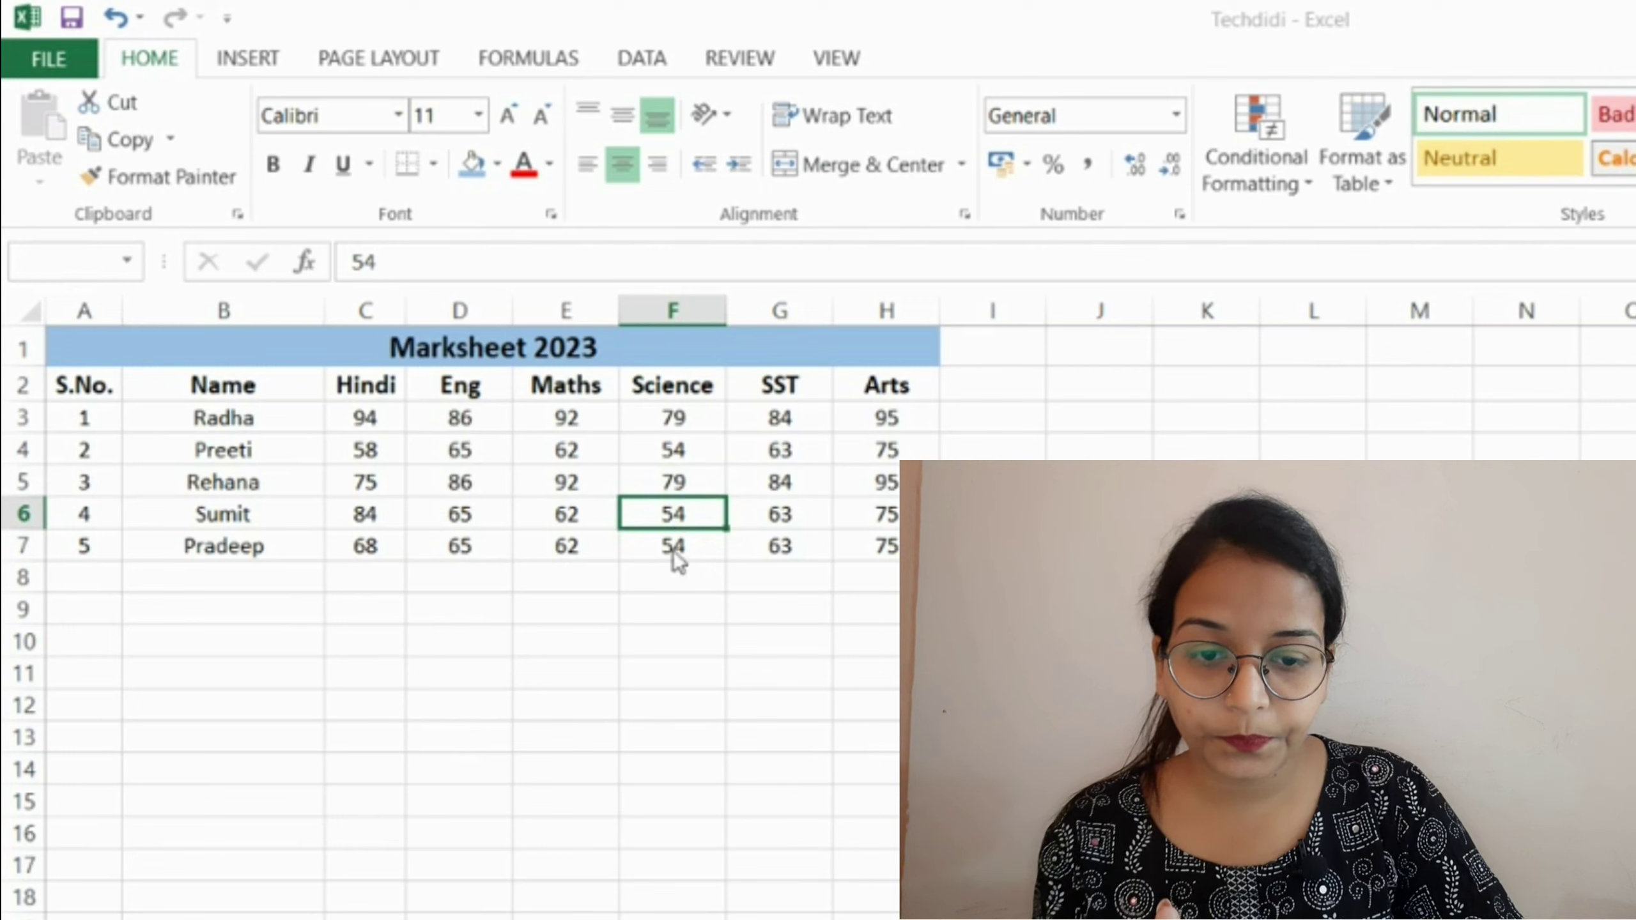
key("Return")
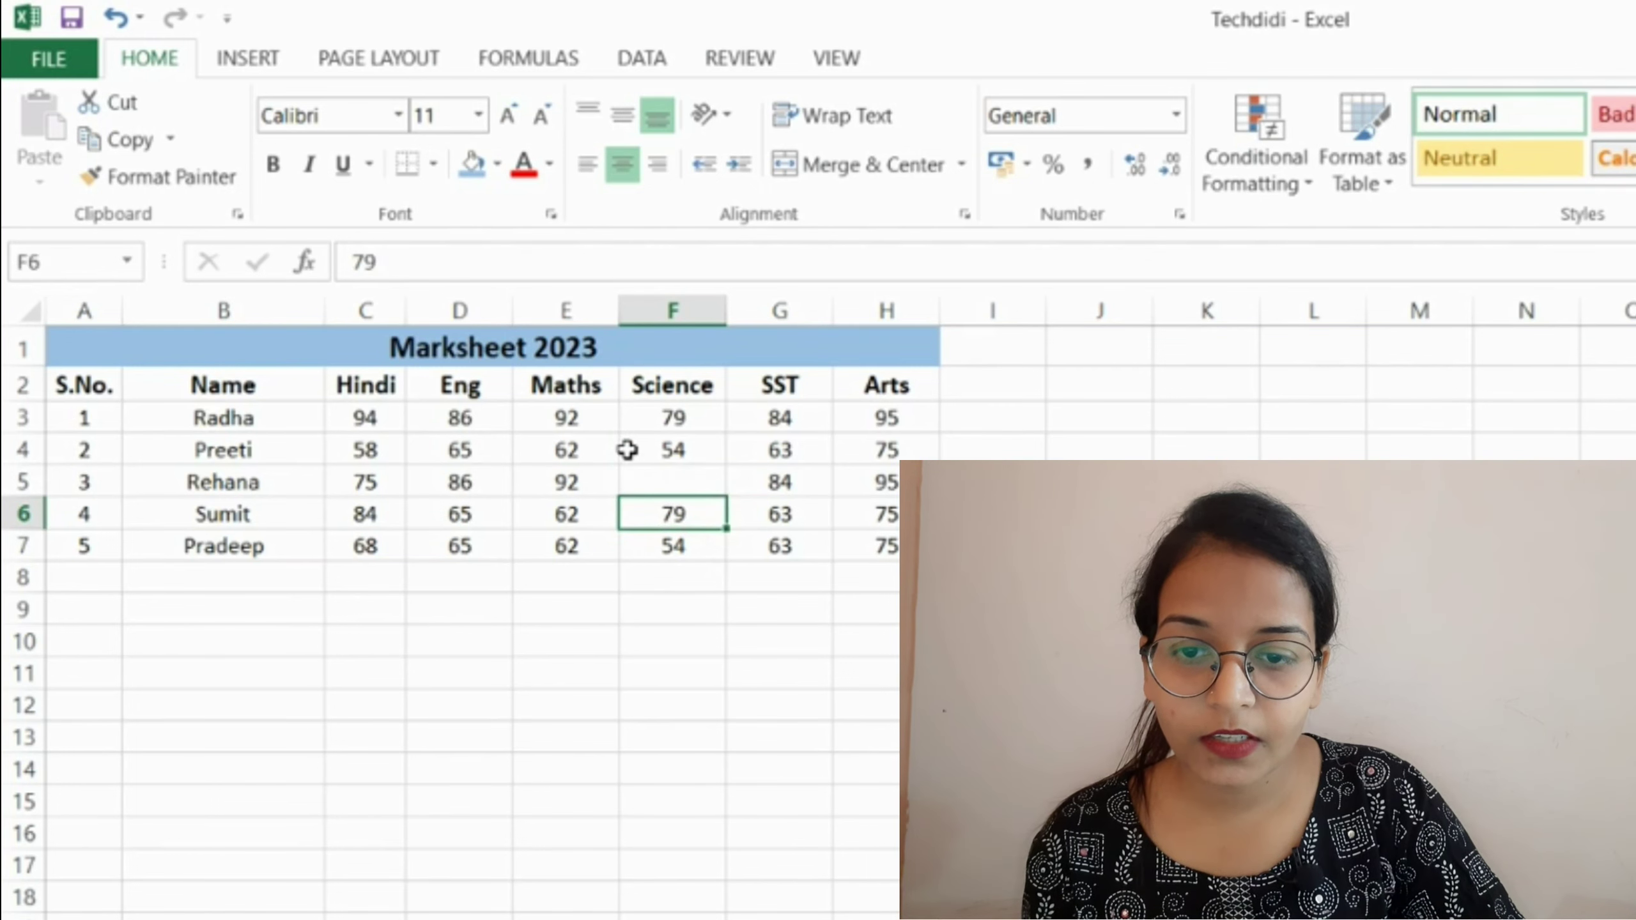
left_click(628, 450)
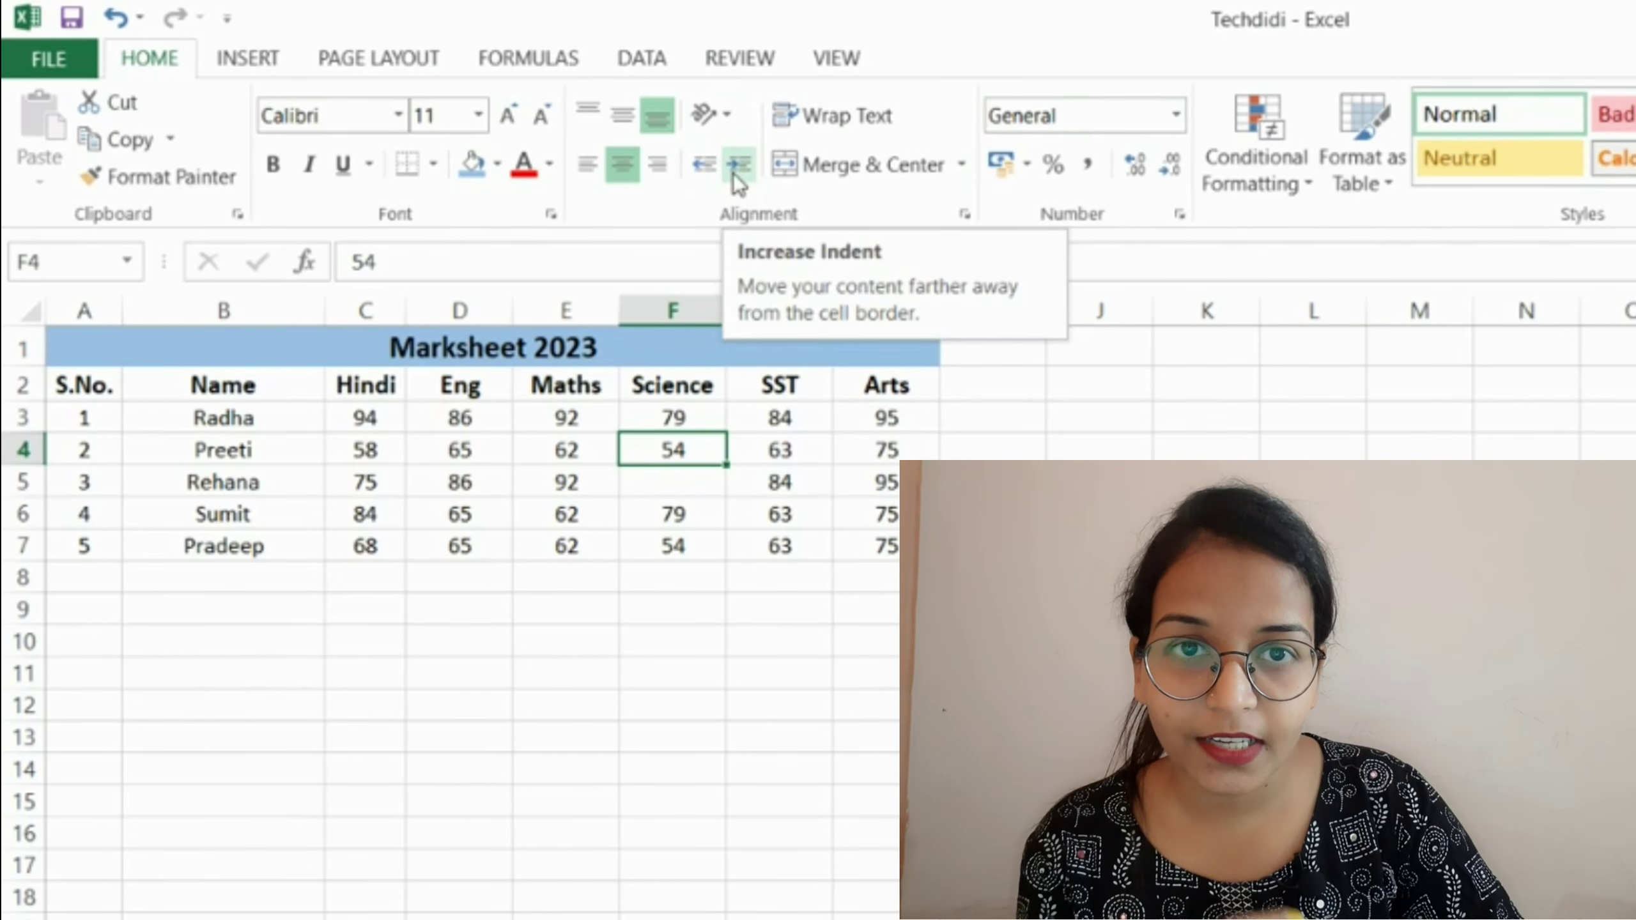
Step: Enter 72 as Rehana's Science score in F5, then show the VIEW options
left_click(678, 483)
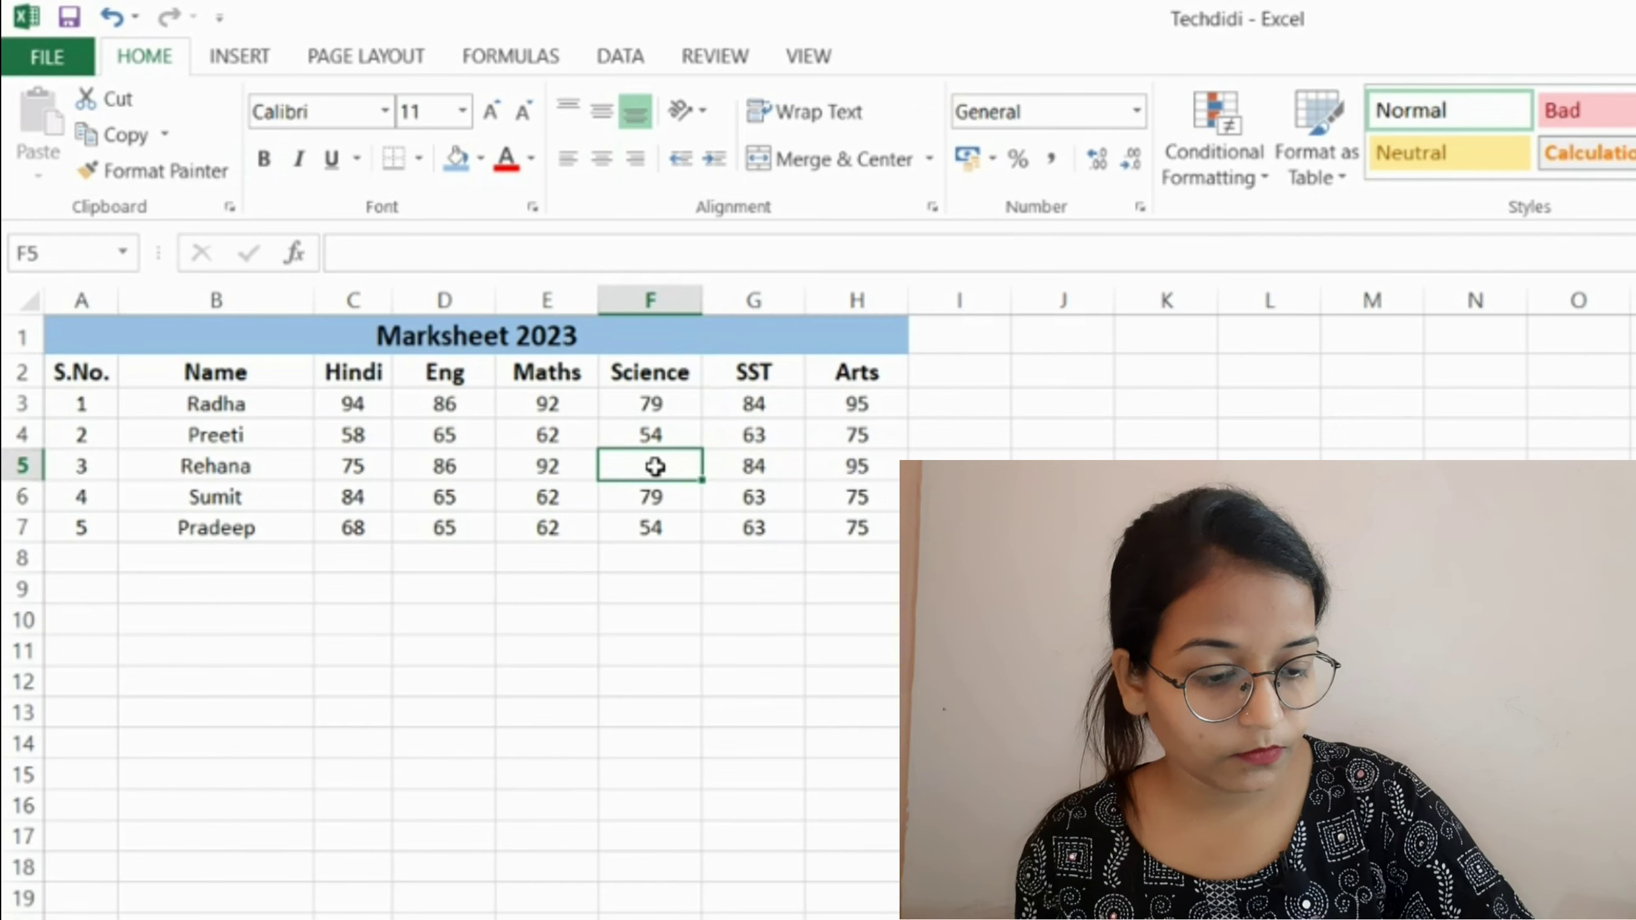
type("72")
left_click(660, 695)
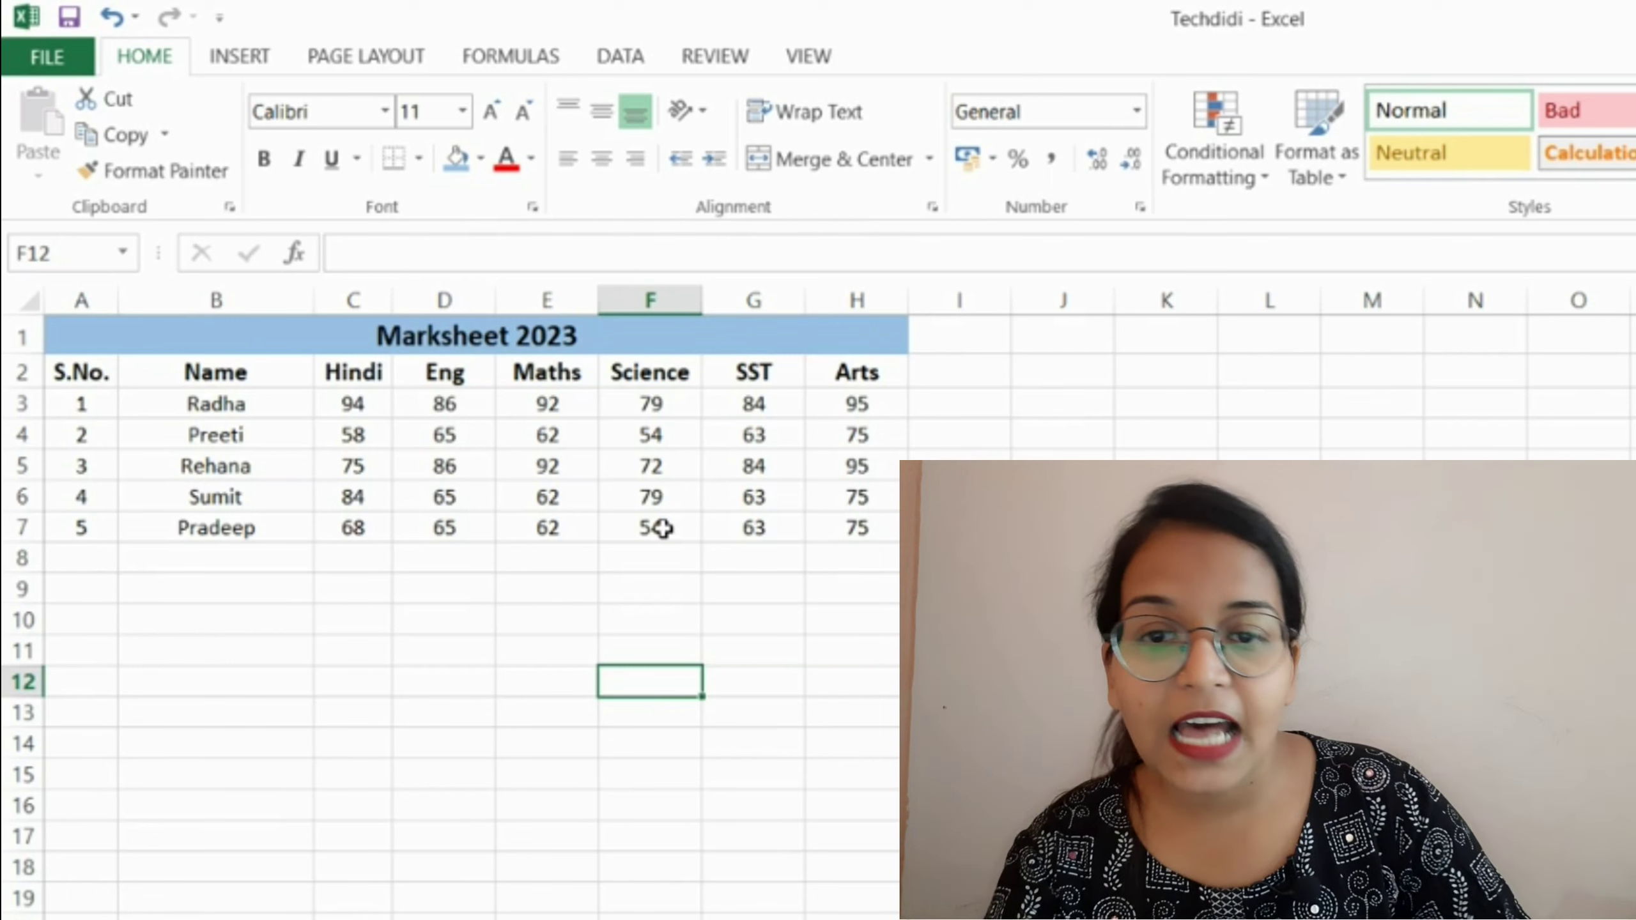
left_click(821, 62)
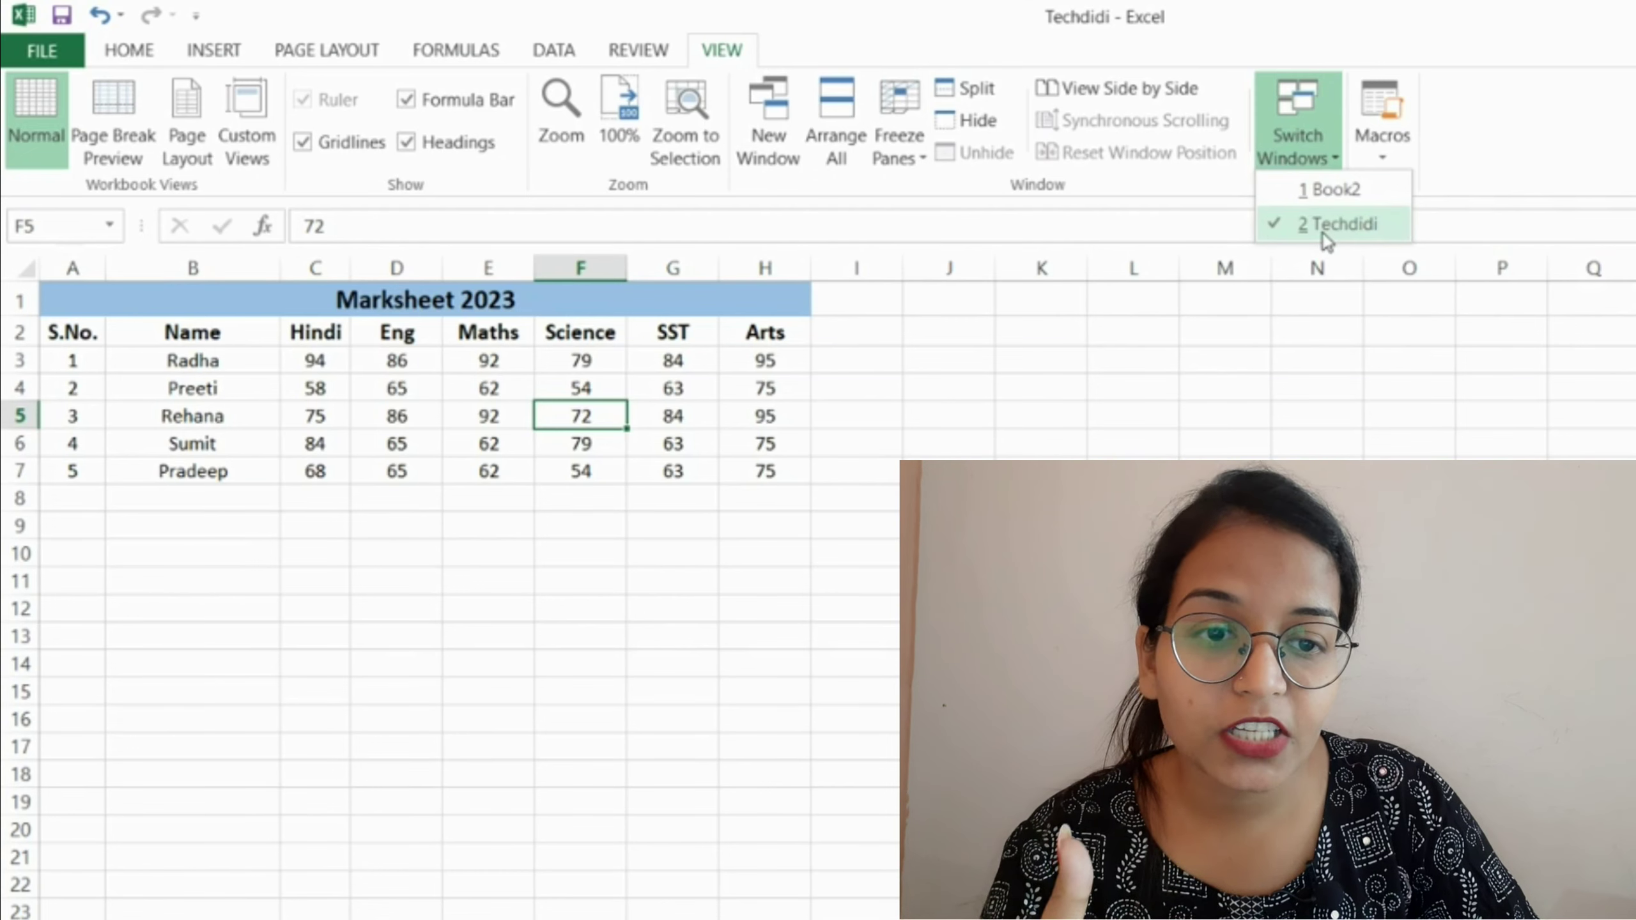
Step: Switch to the blank Book2 workbook, then back to the Techdidi marksheet
left_click(1322, 197)
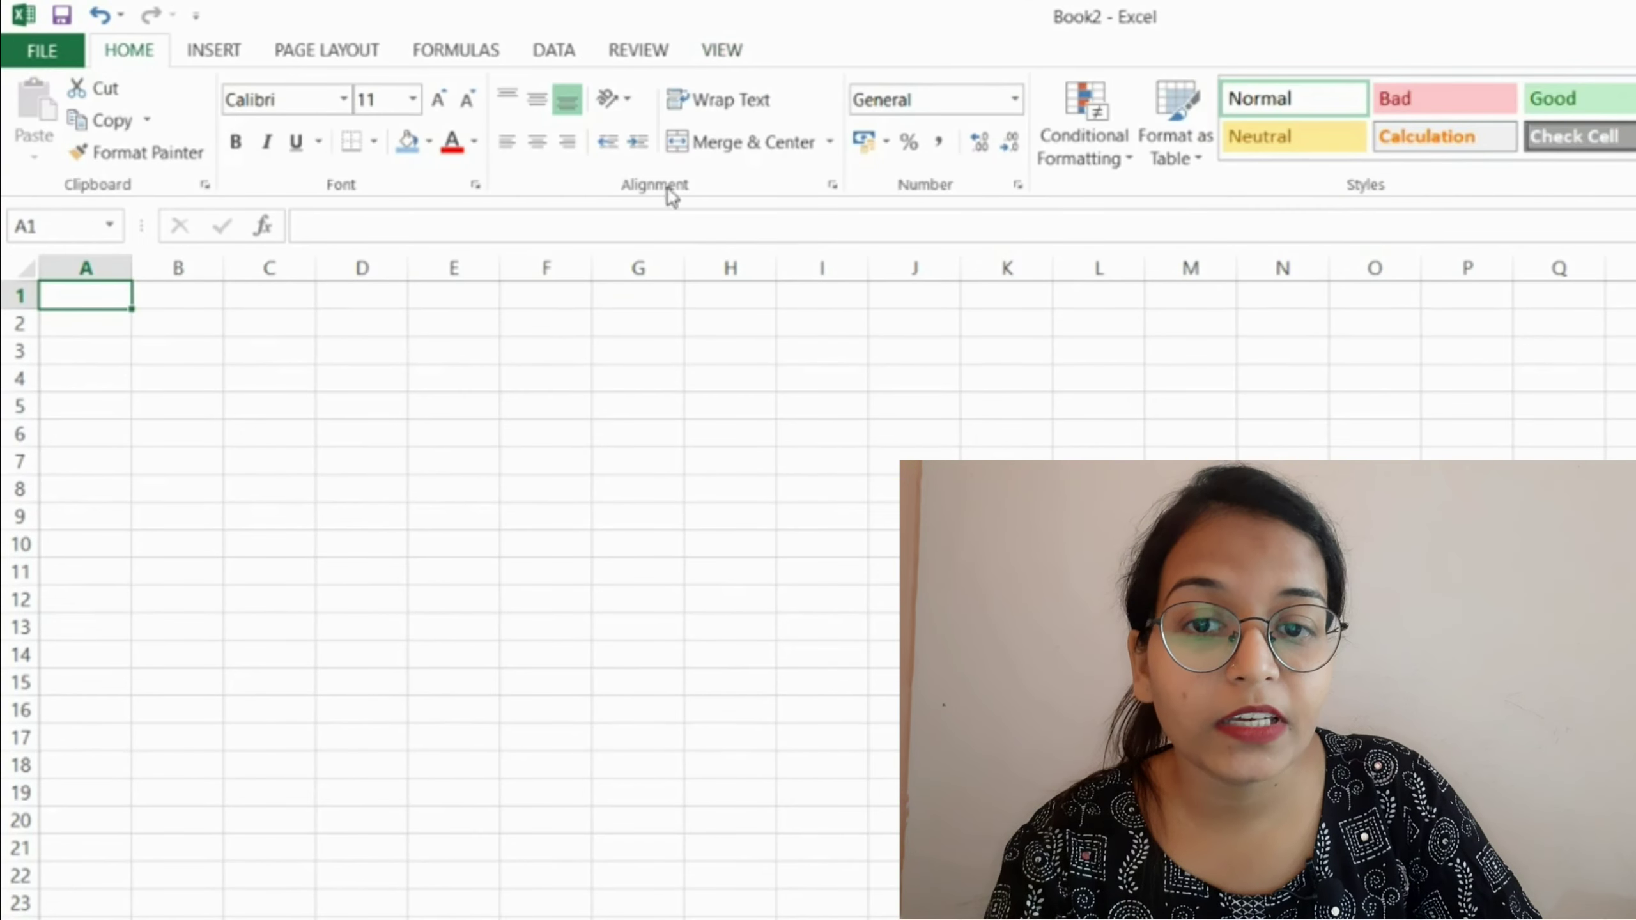
left_click(714, 49)
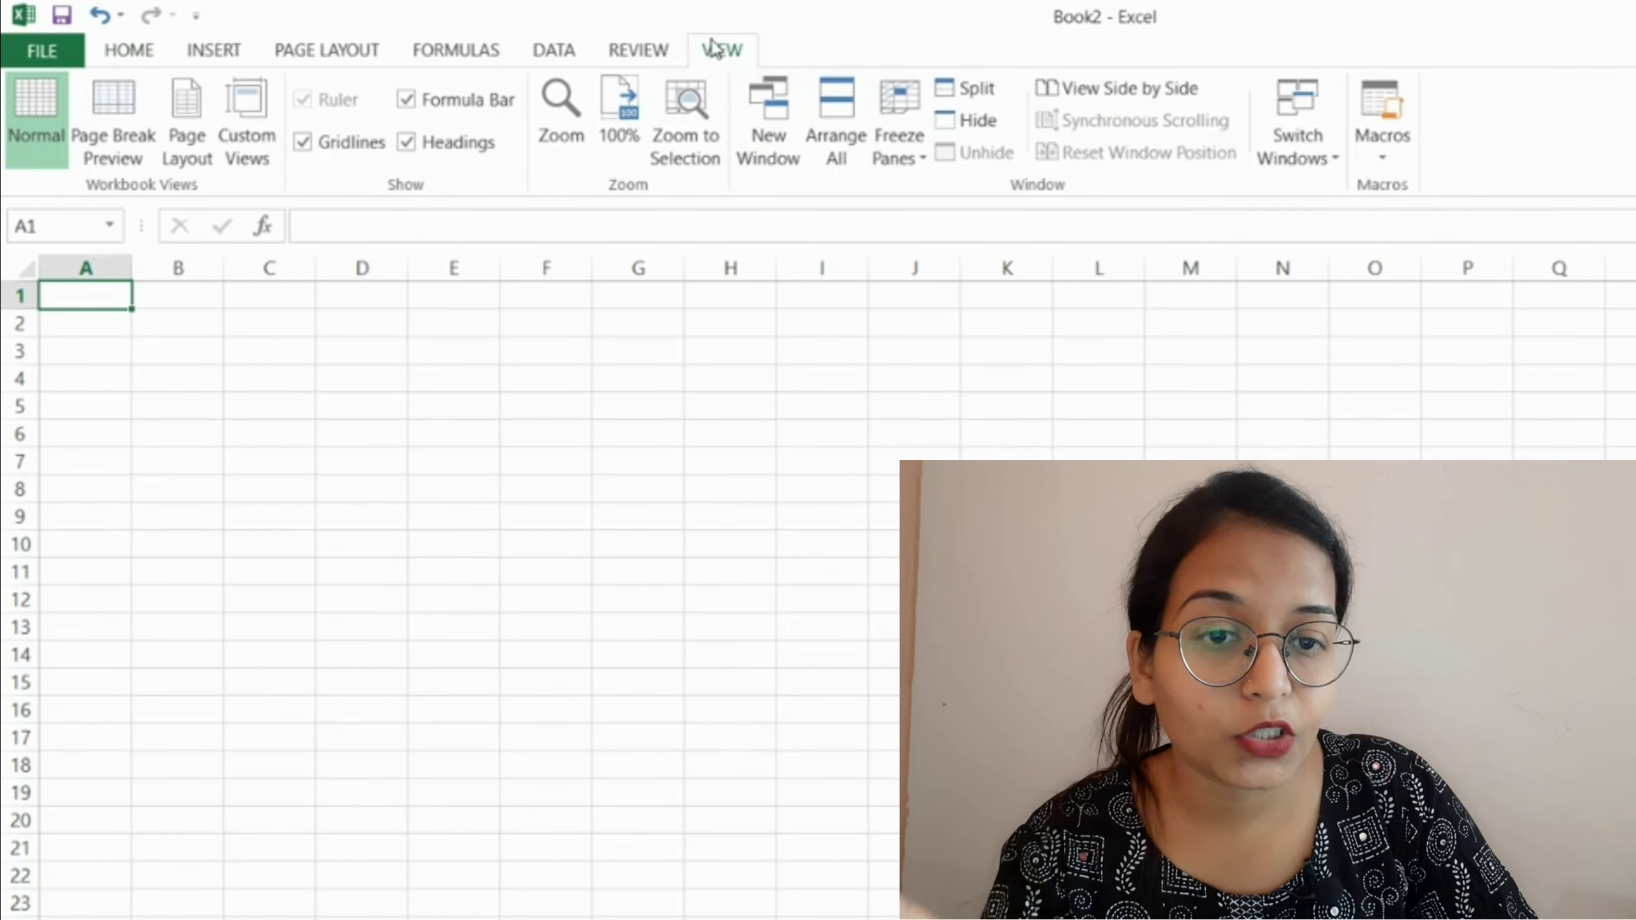
left_click(1309, 161)
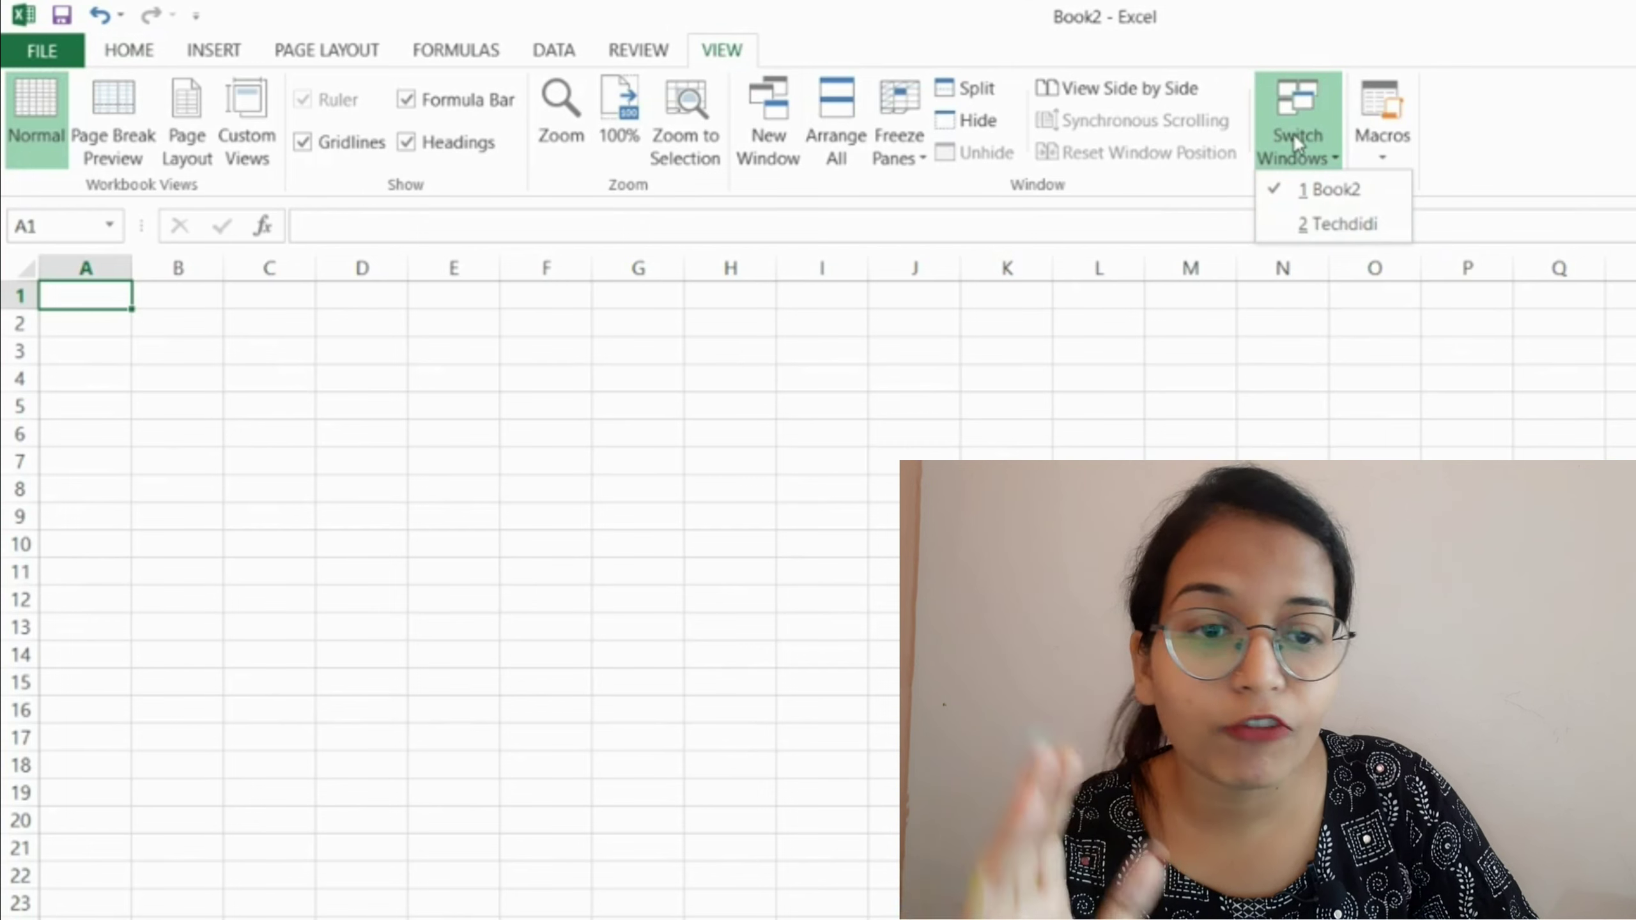
left_click(1309, 224)
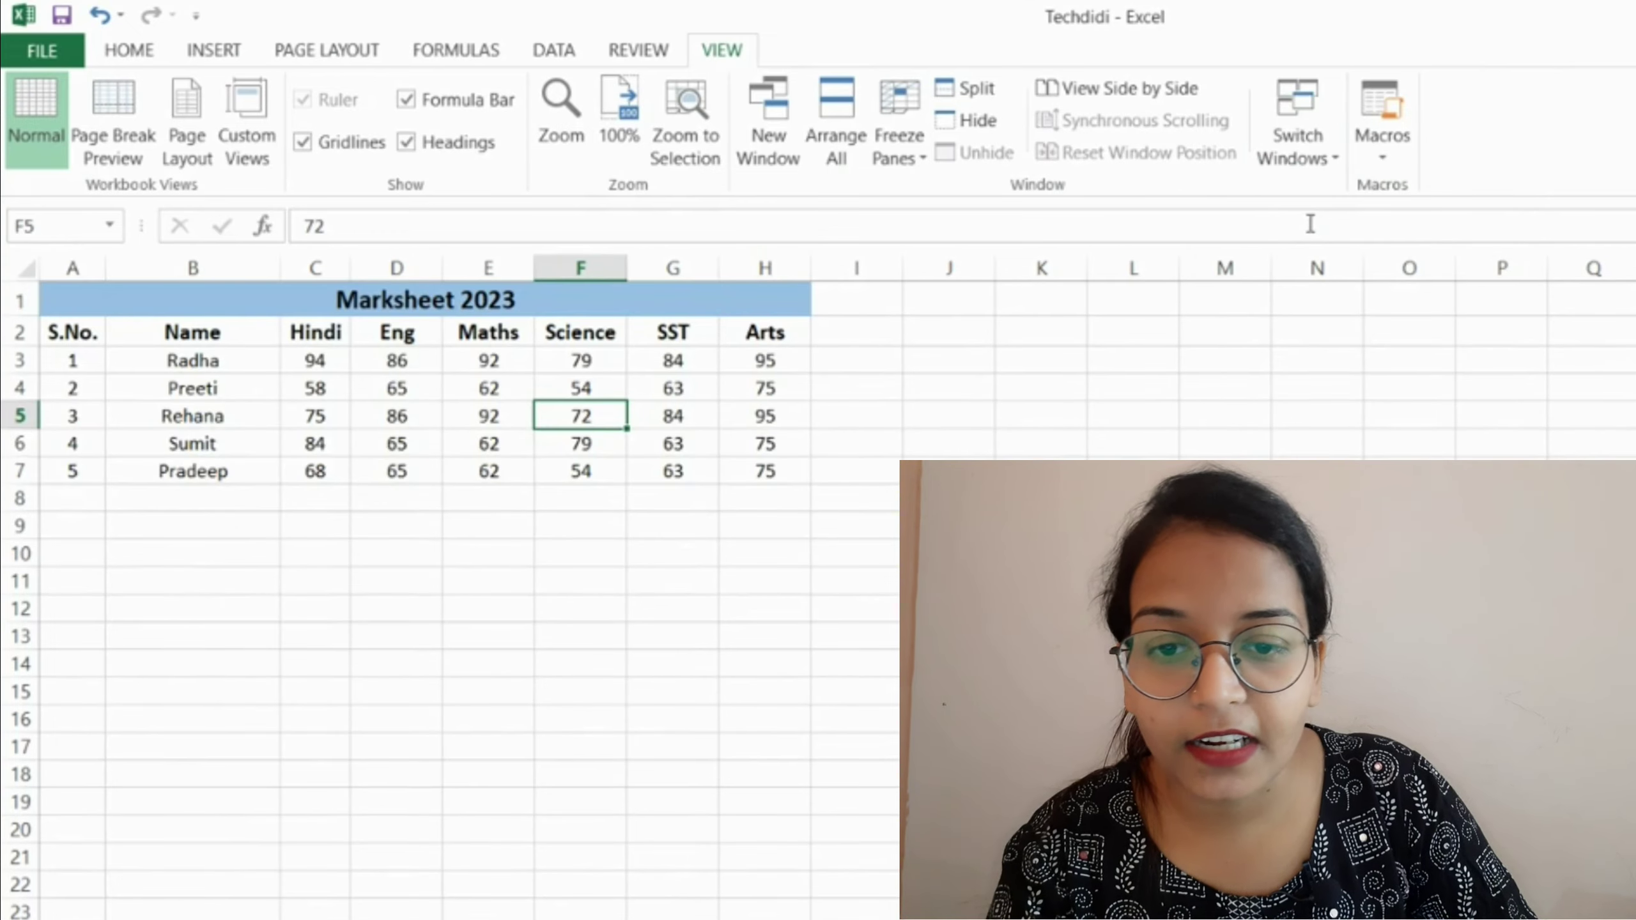
left_click(506, 491)
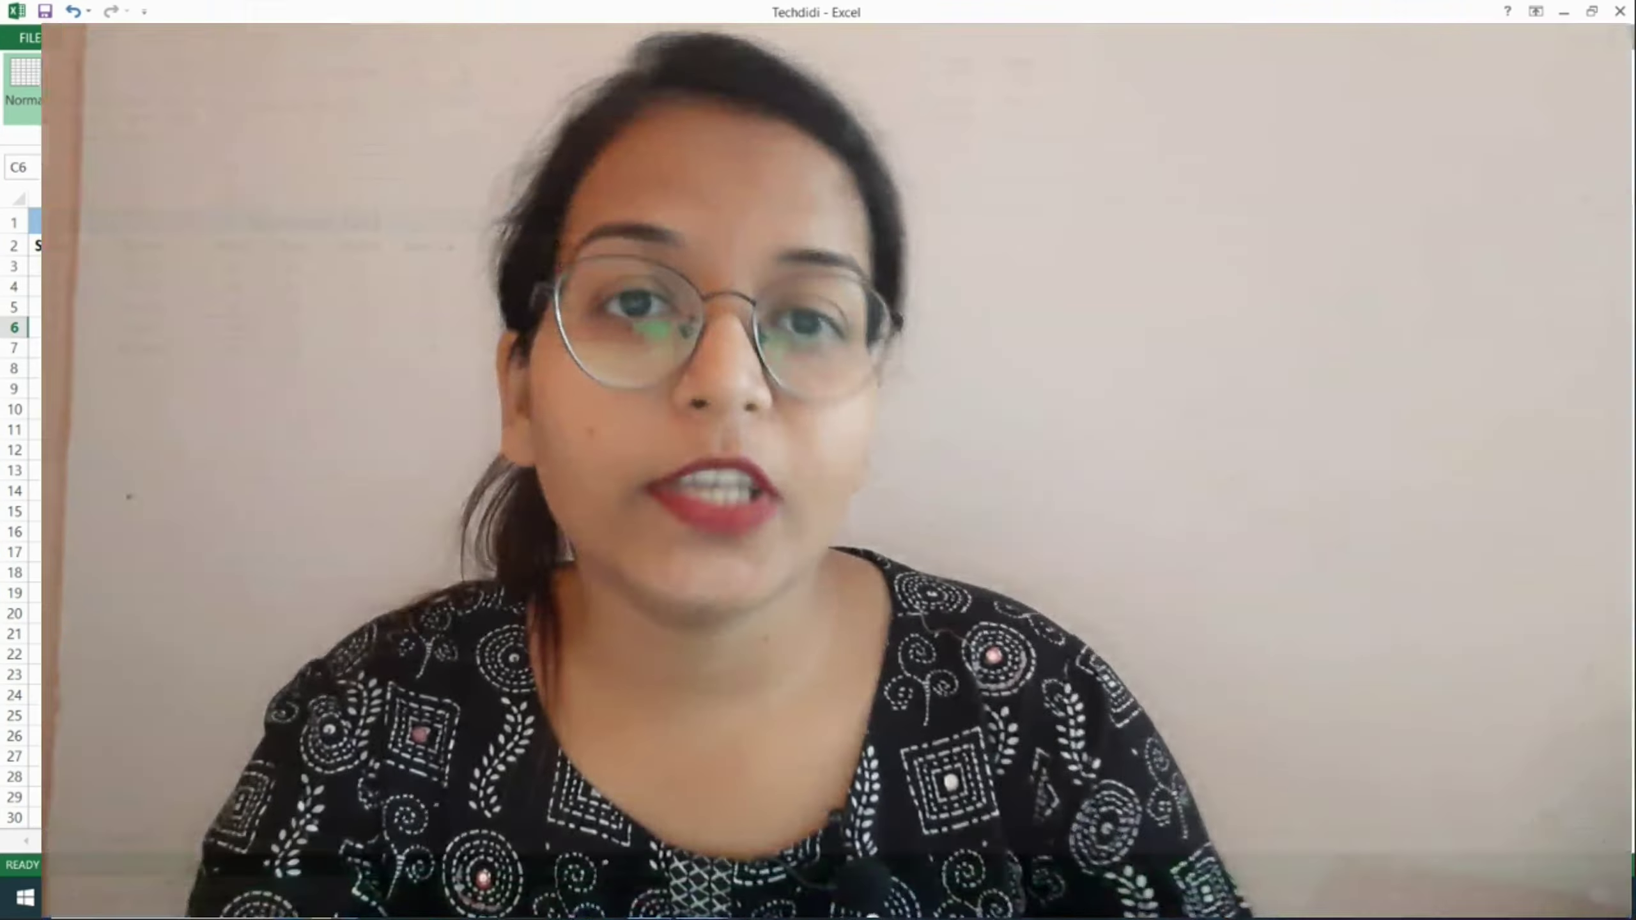